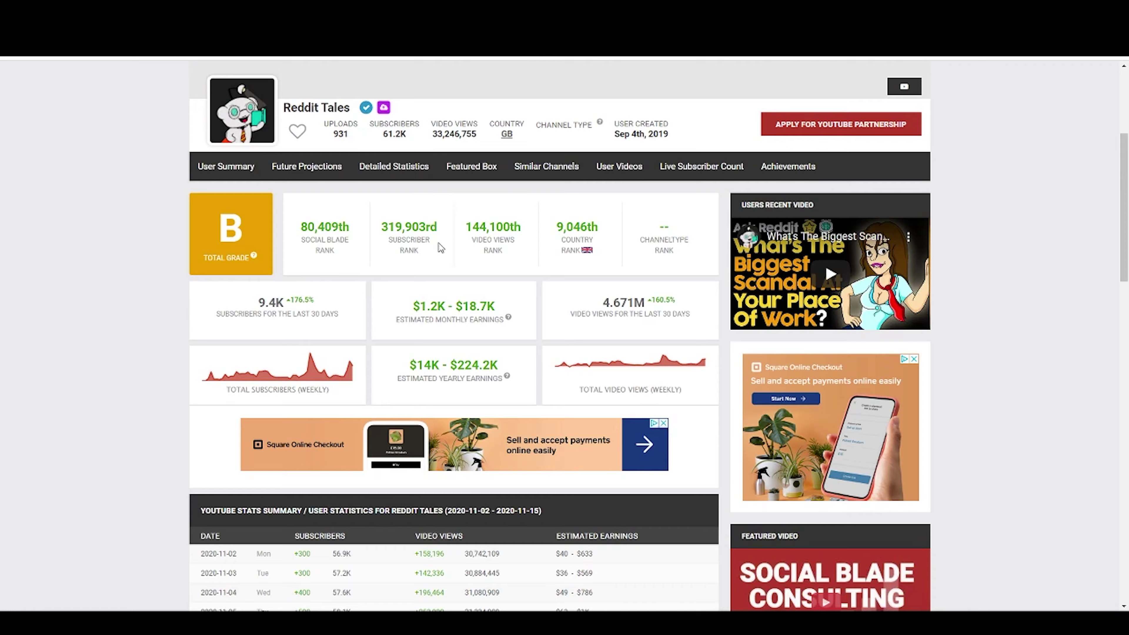
Scroll down Reddit Tales' Social Blade page to the daily subscriber, views and earnings table.
scroll(396, 406, "down", 8)
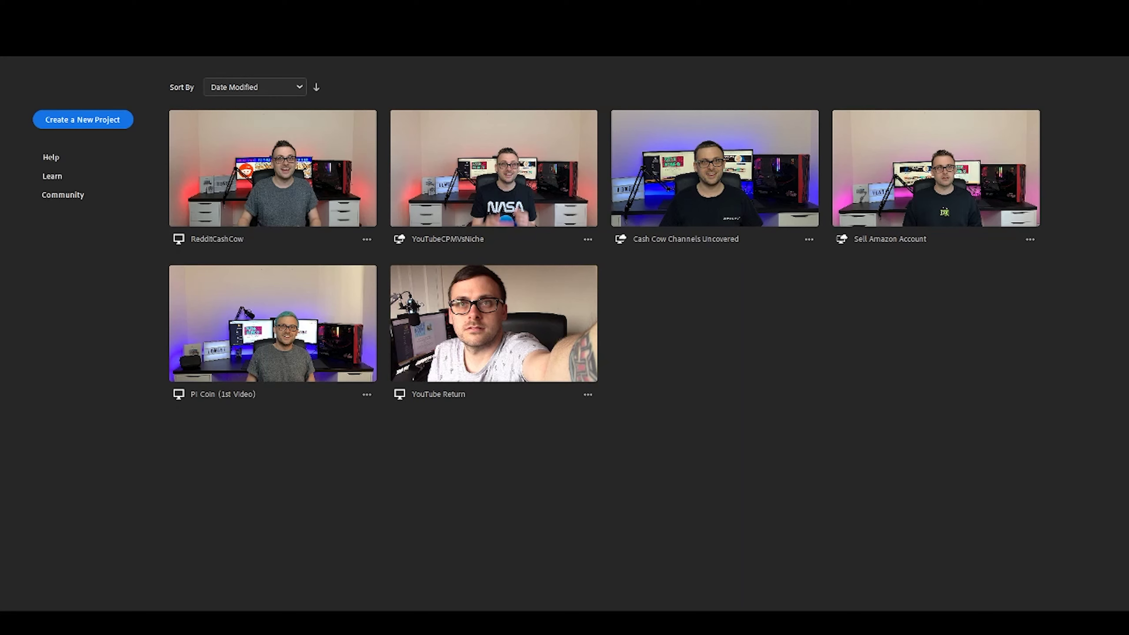
left_click(107, 120)
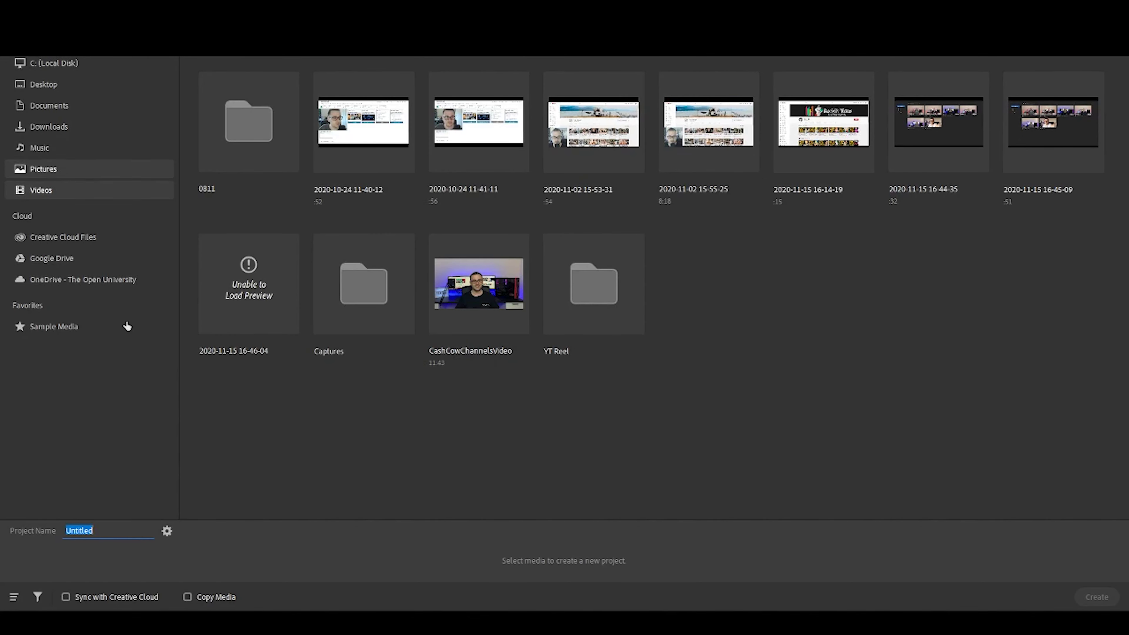
type("re")
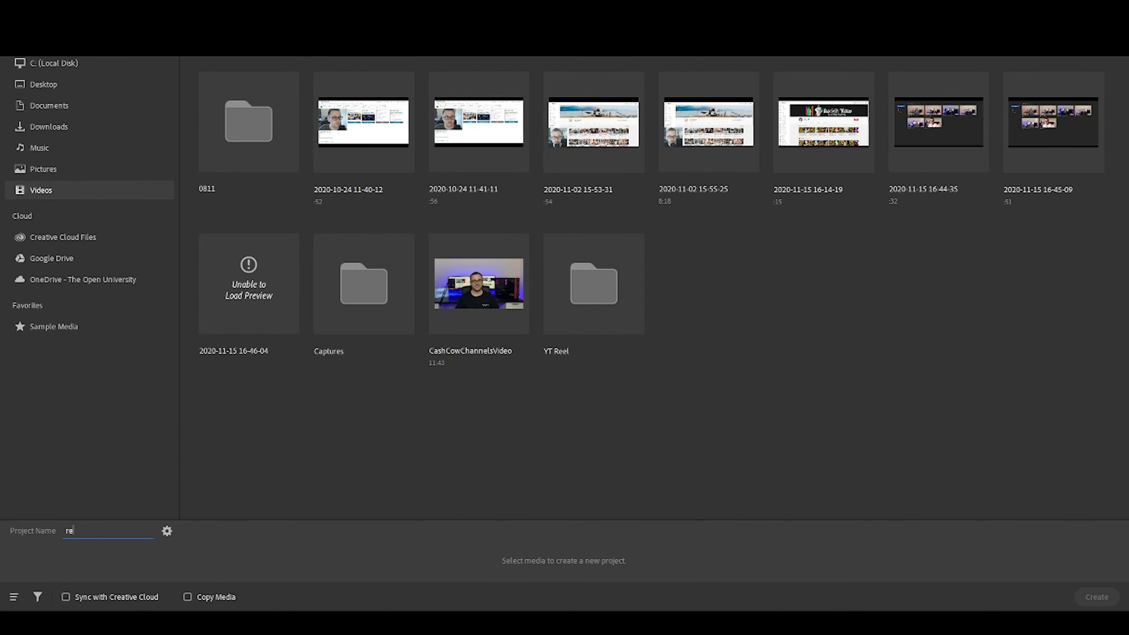
type("ddit test")
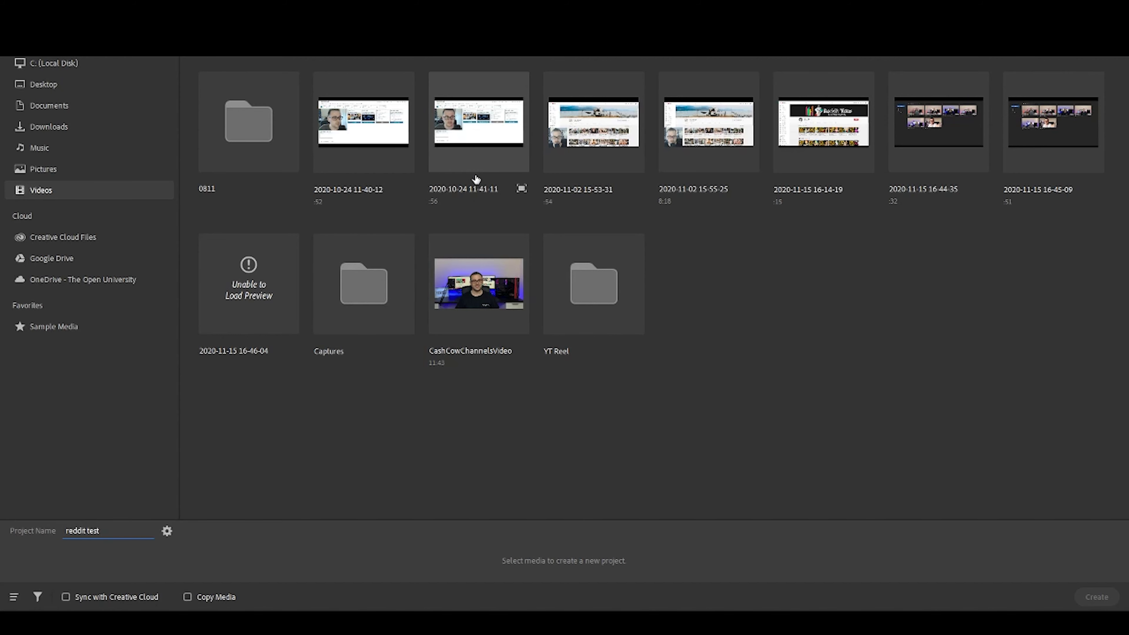
left_click(736, 146)
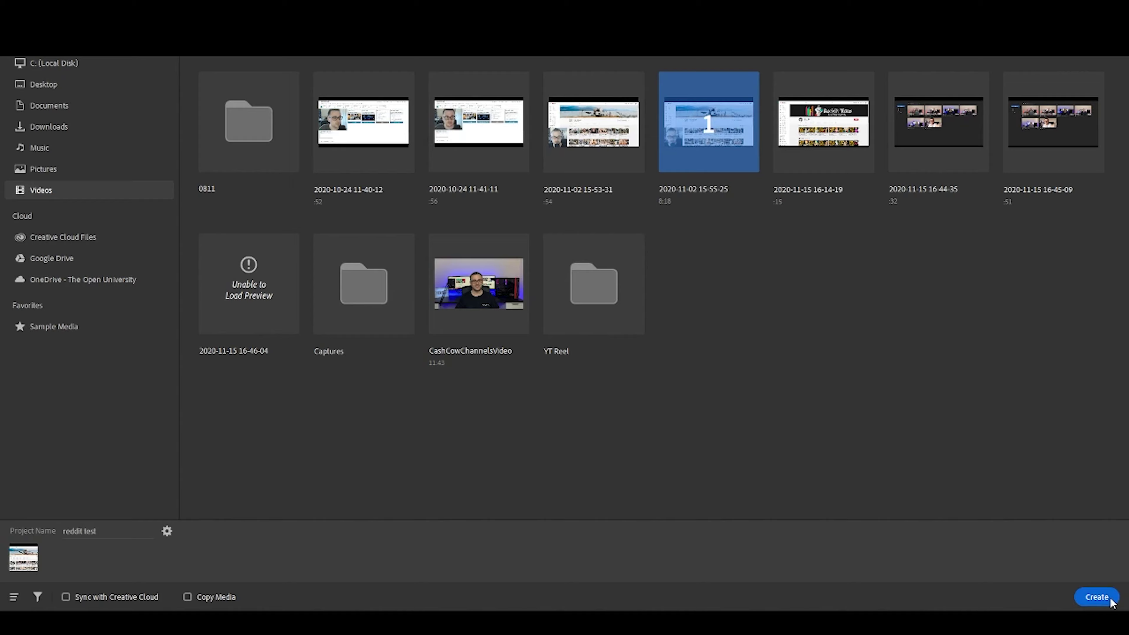
left_click(1097, 597)
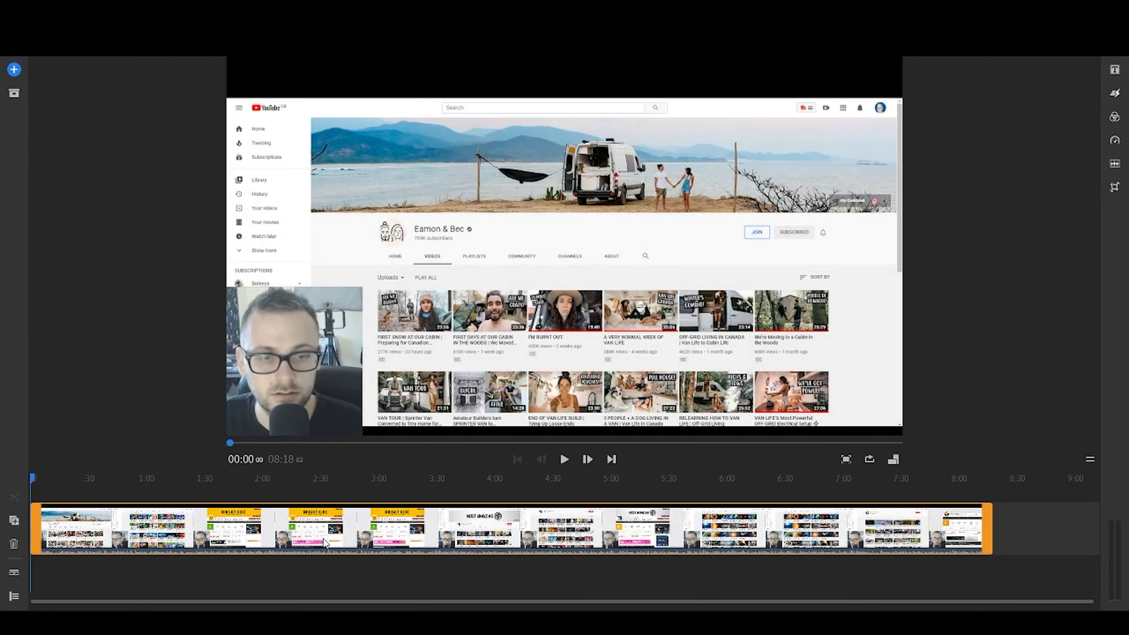
left_click(223, 533)
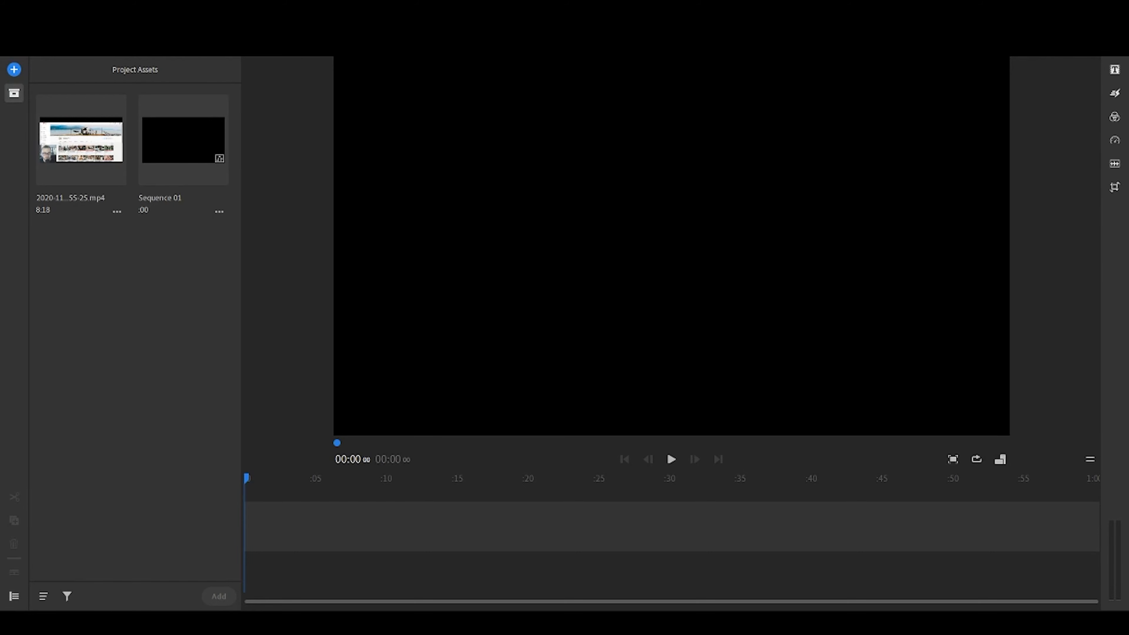
Launch Snipping Tool from Windows search and start a new snip of the asset thumbnail.
key("super+s")
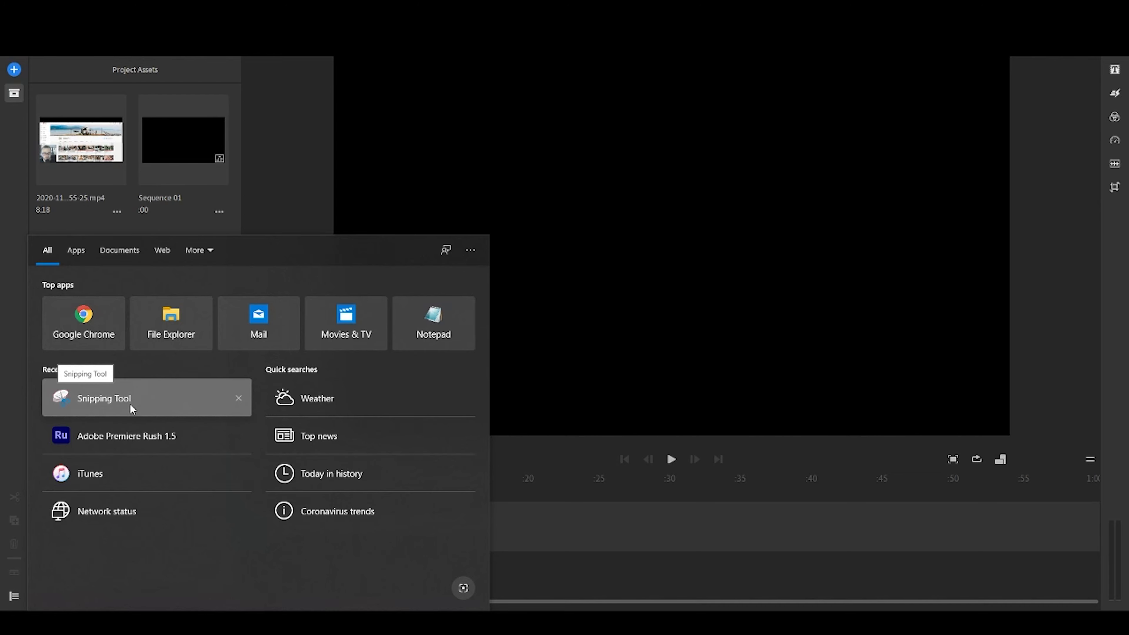
left_click(108, 402)
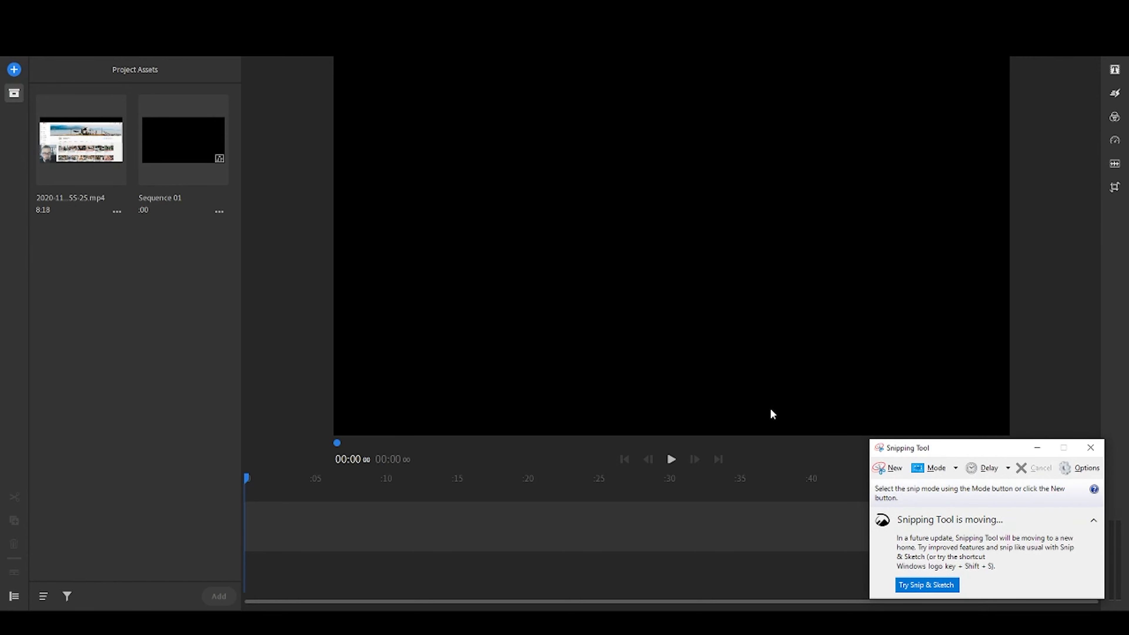
left_click(889, 471)
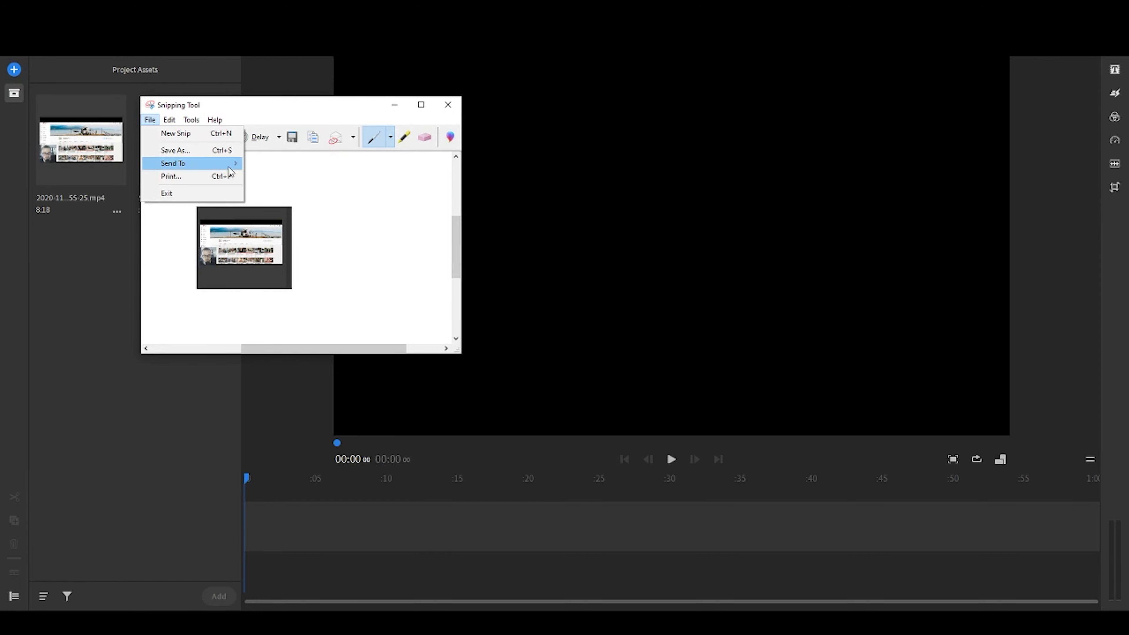
key("Escape")
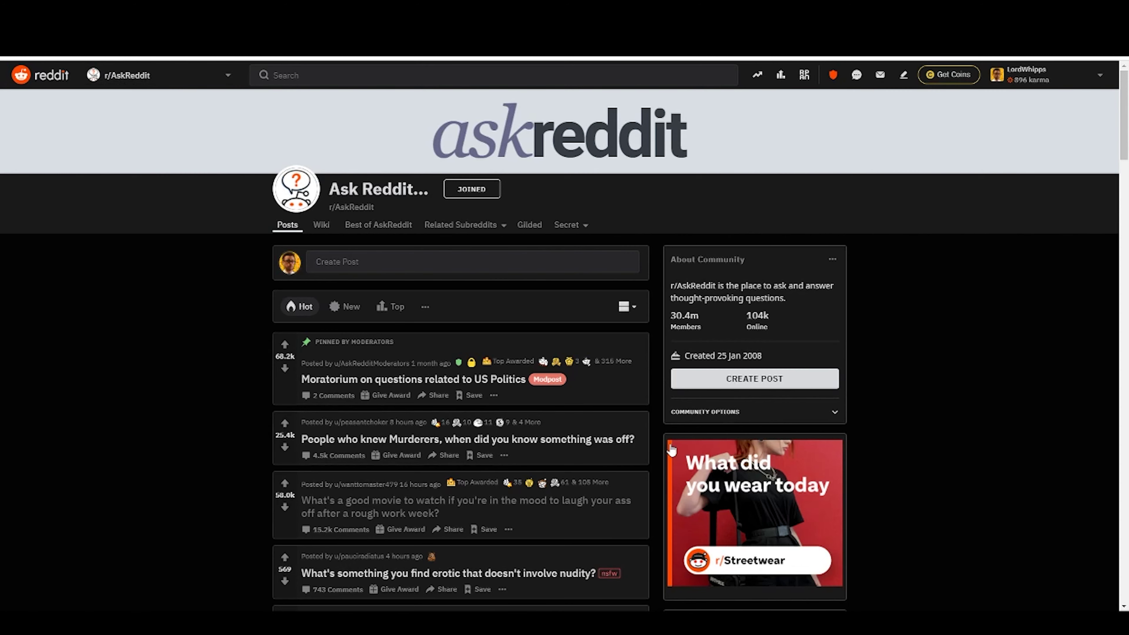
Sort r/AskReddit by Top posts of This Week and scroll through the feed.
left_click(346, 306)
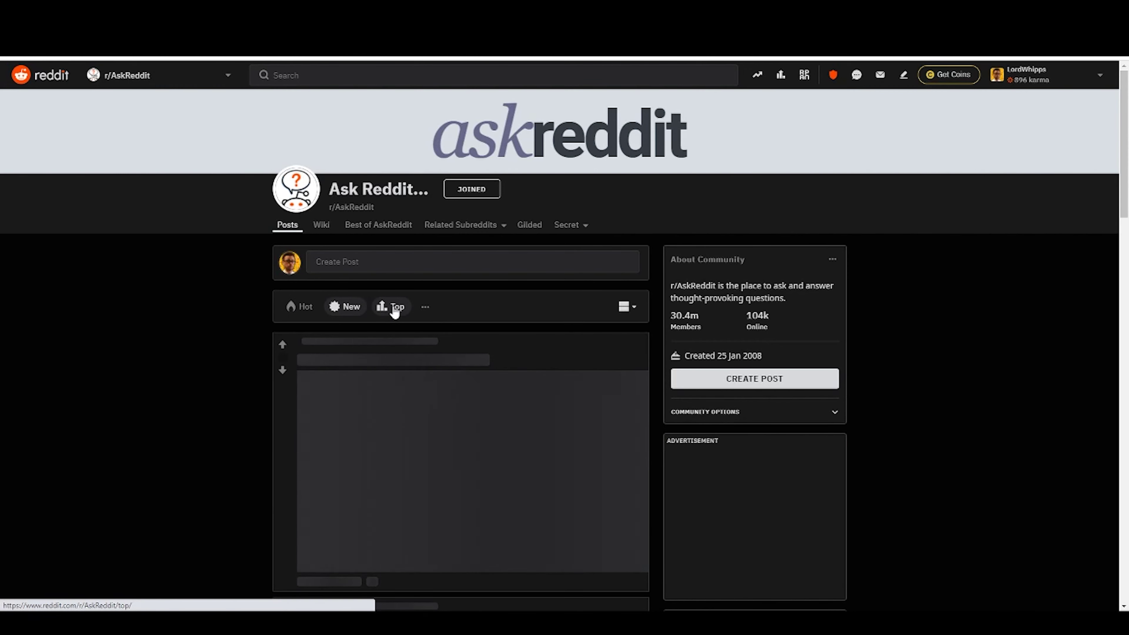
left_click(391, 311)
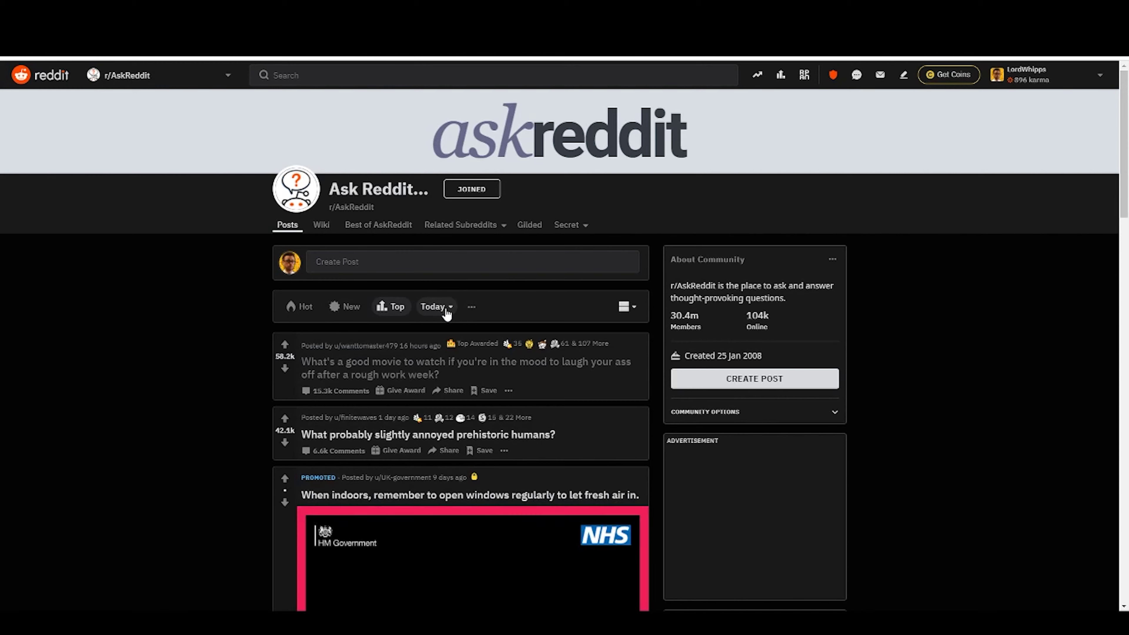
left_click(445, 309)
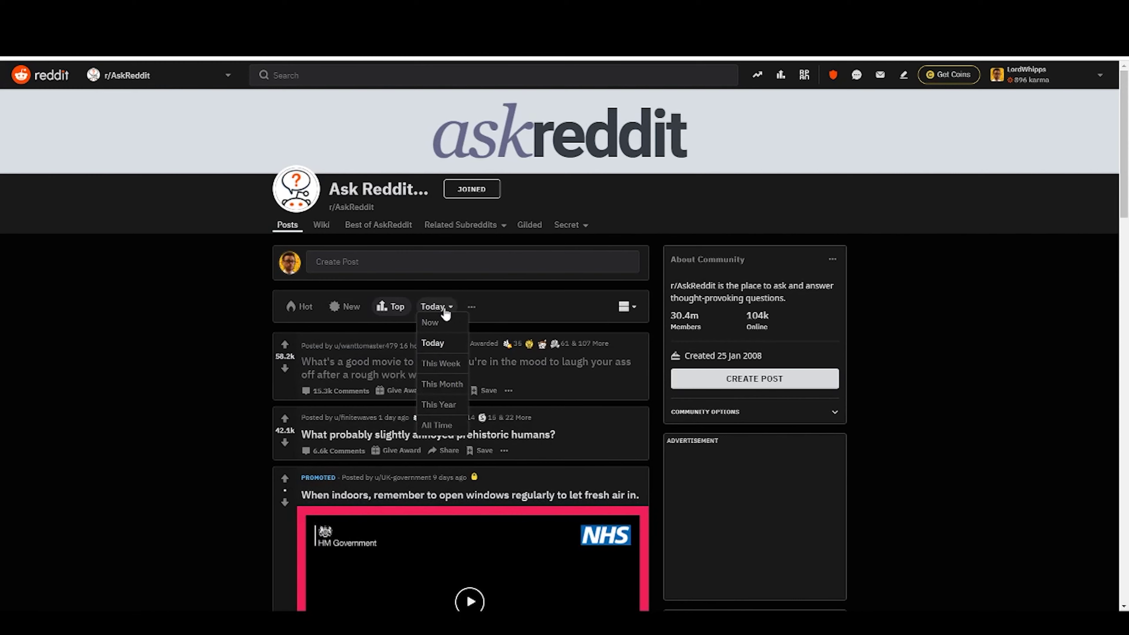
left_click(446, 362)
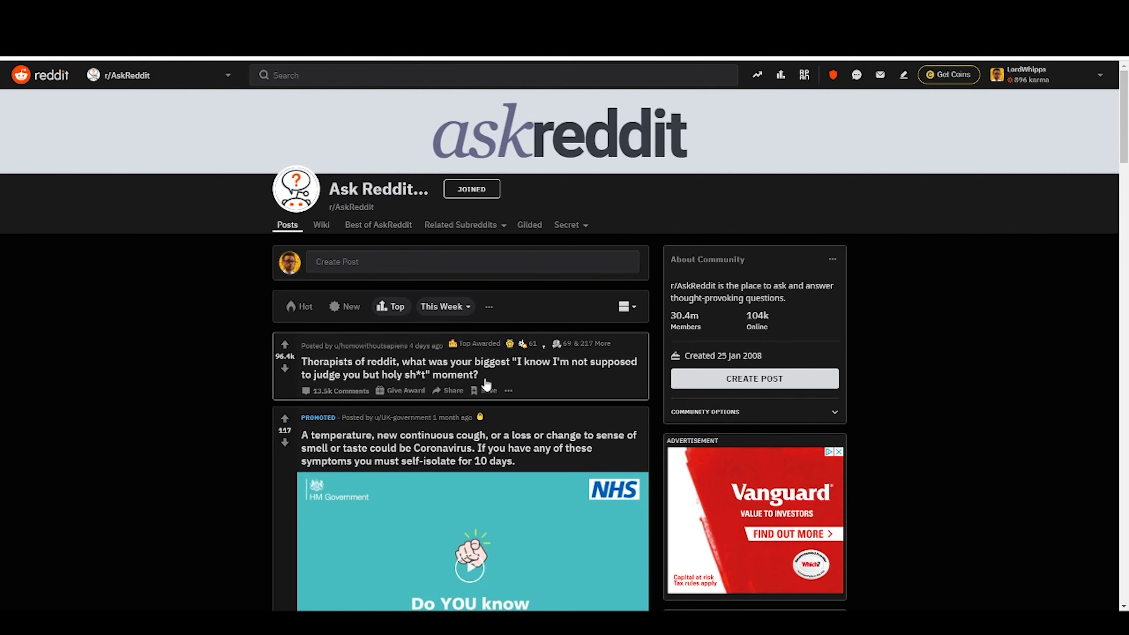
scroll(487, 384, "down", 8)
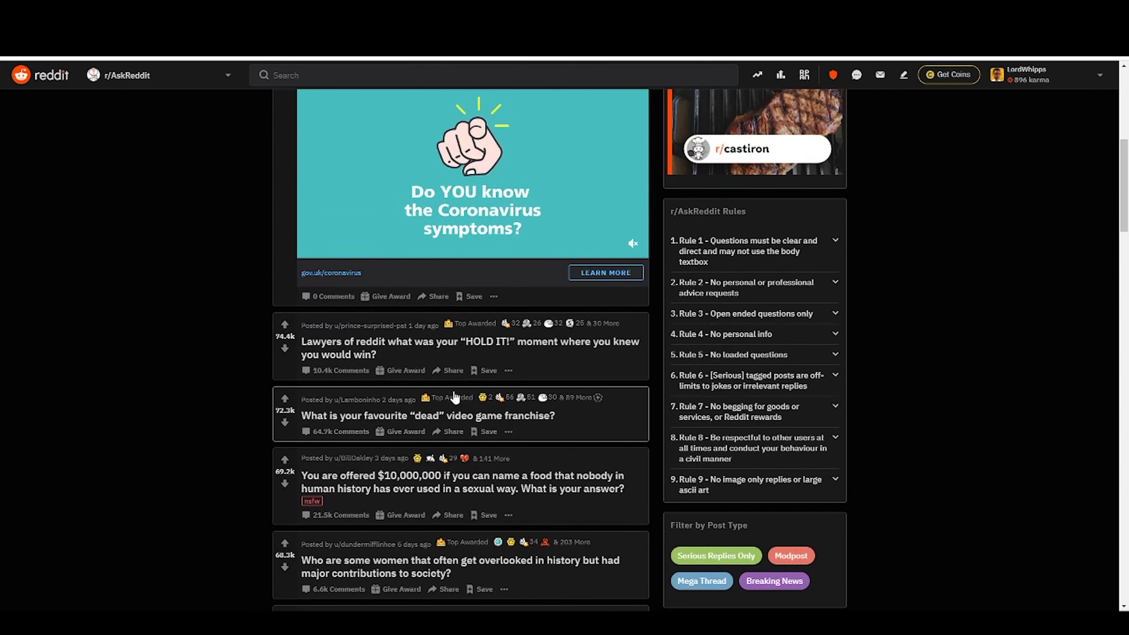
scroll(454, 398, "down", 1)
scroll(454, 397, "down", 10)
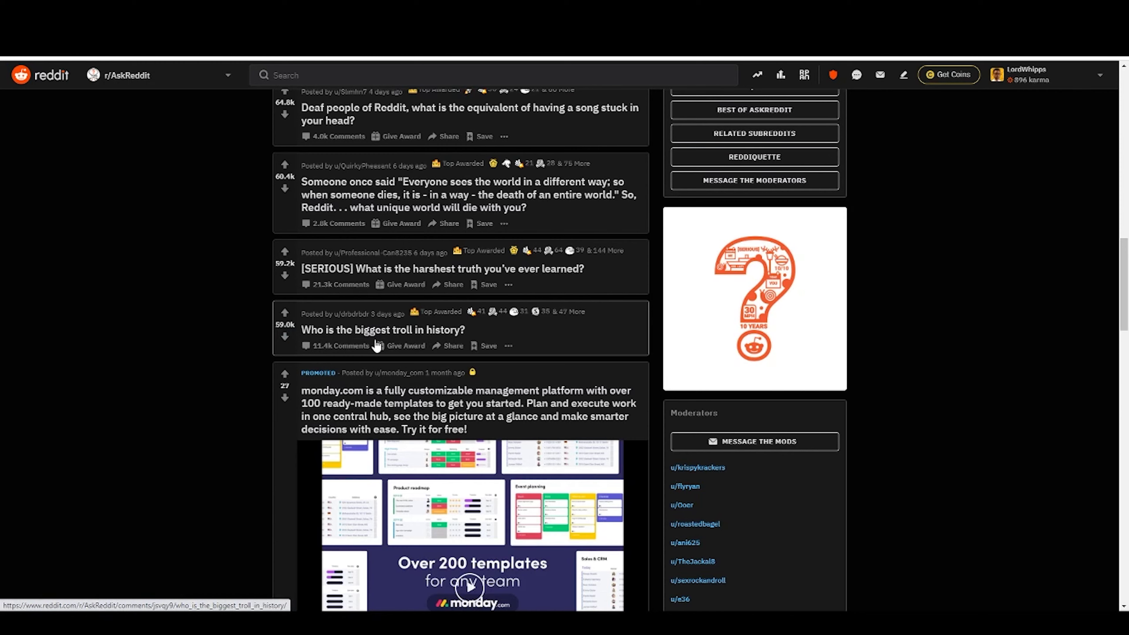
Open the 'Who is the biggest troll in history?' post and launch Snipping Tool.
left_click(327, 347)
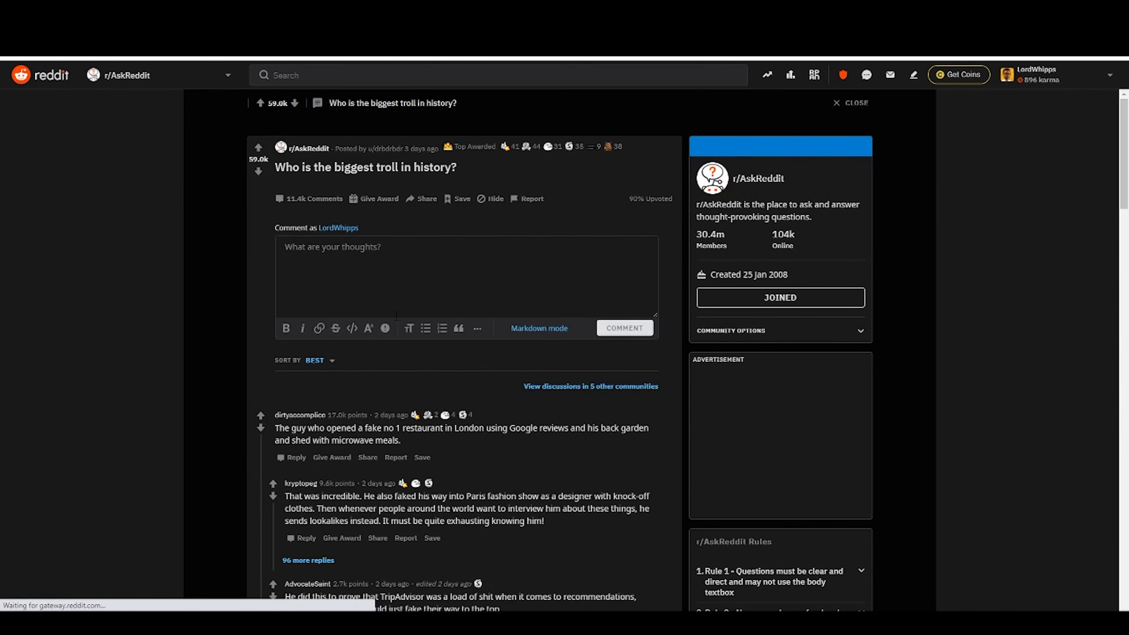
mouse_move(446, 623)
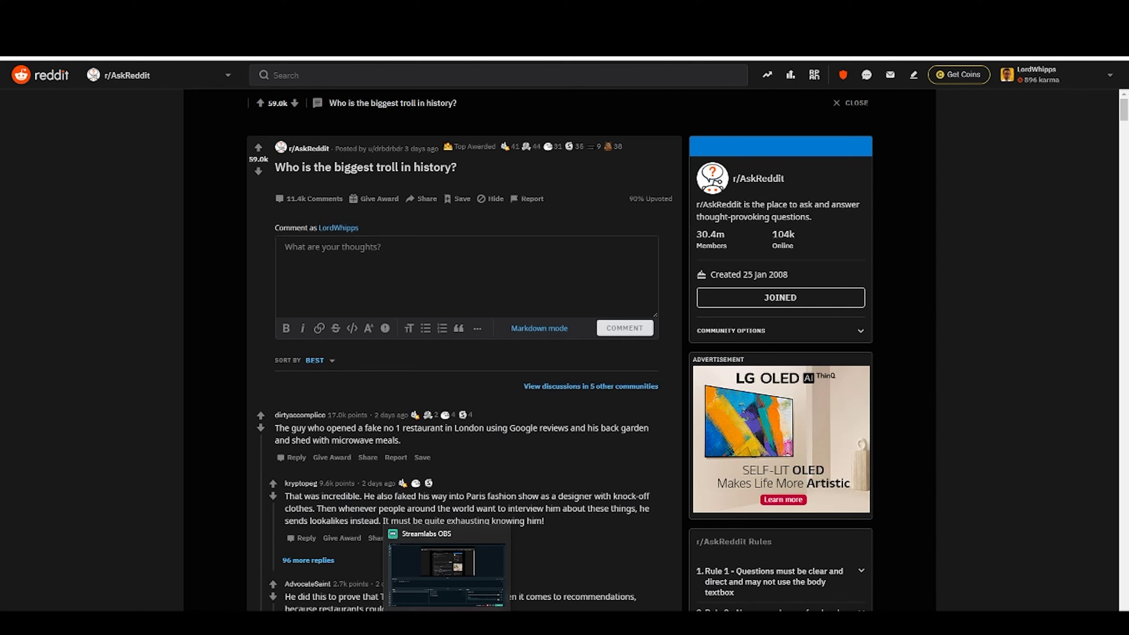
key("super+s")
left_click(141, 396)
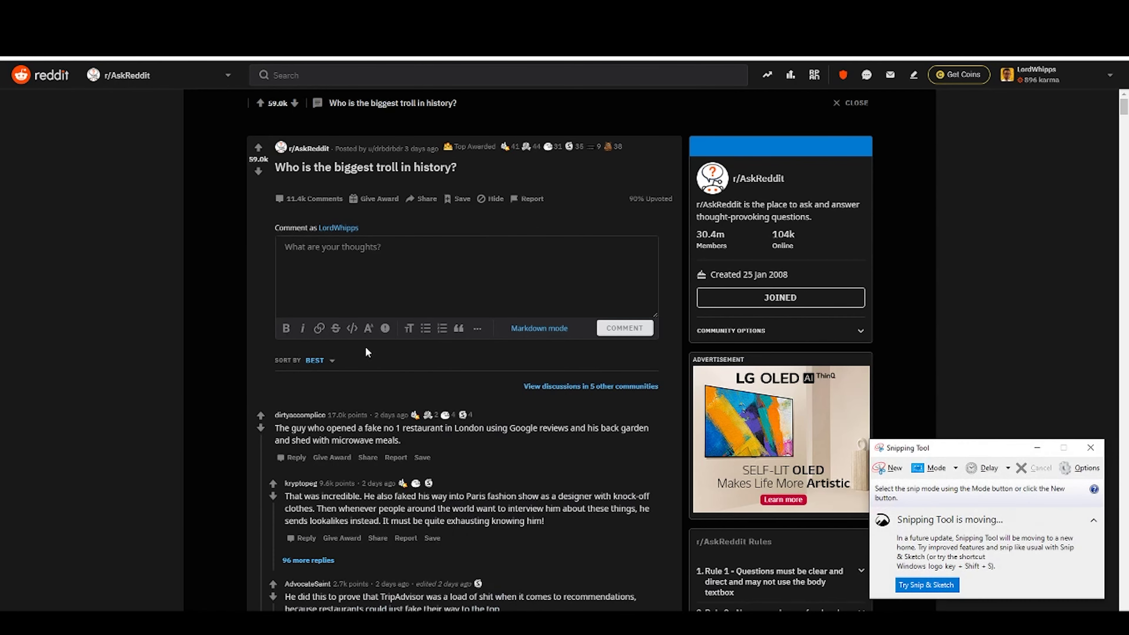
Snip the post's title header, save it to a file, and close the snip editor.
left_click(890, 469)
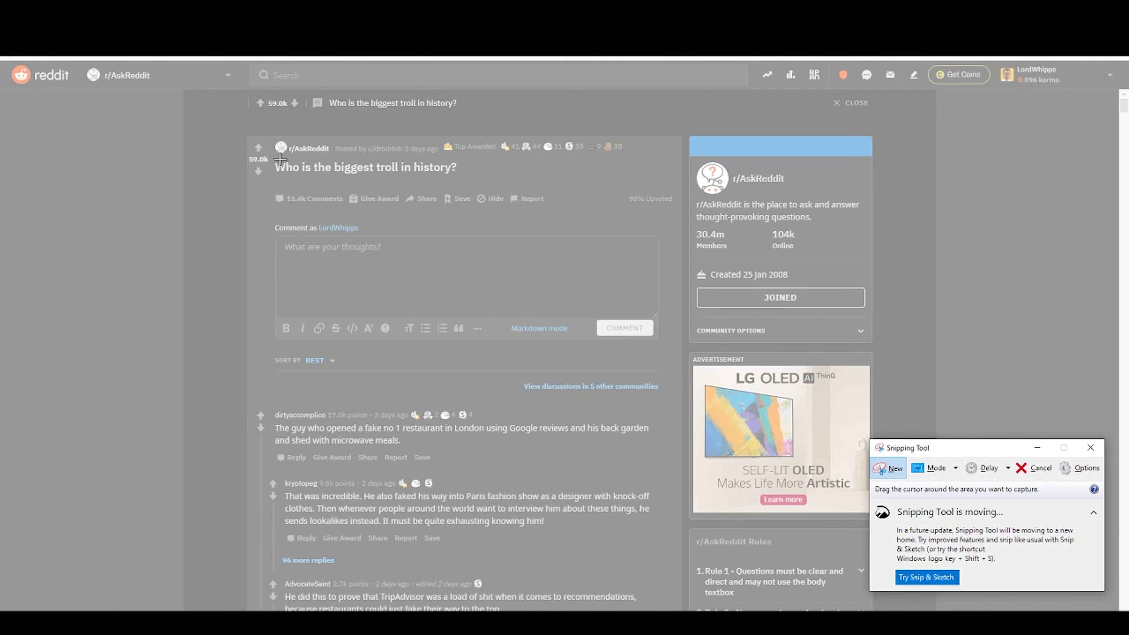
left_click_drag(269, 140, 680, 218)
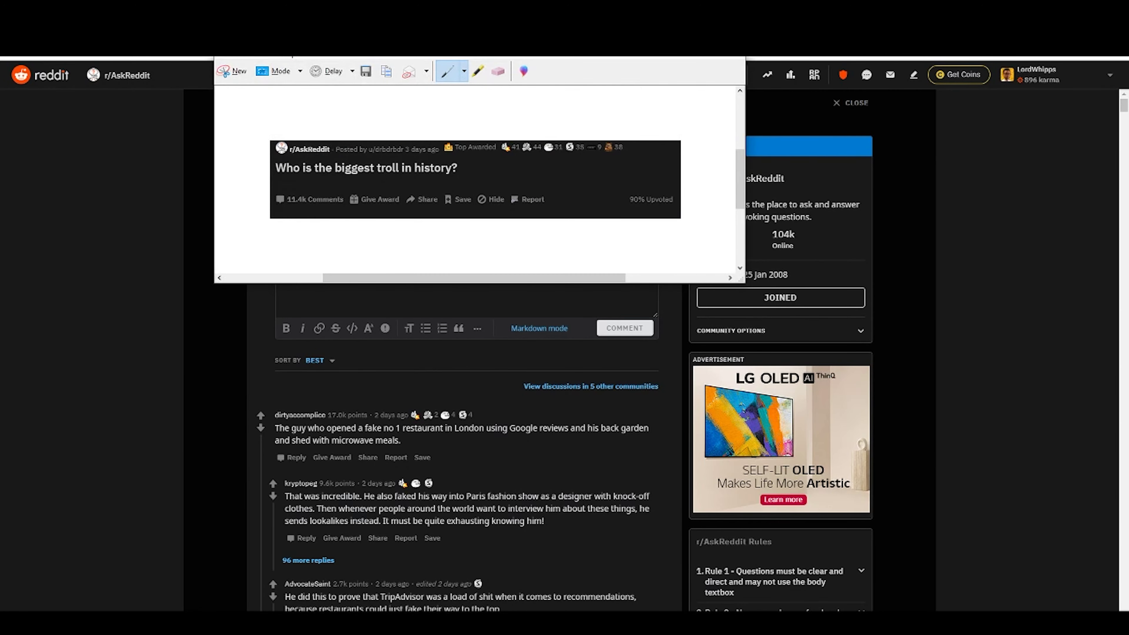
key("alt+f")
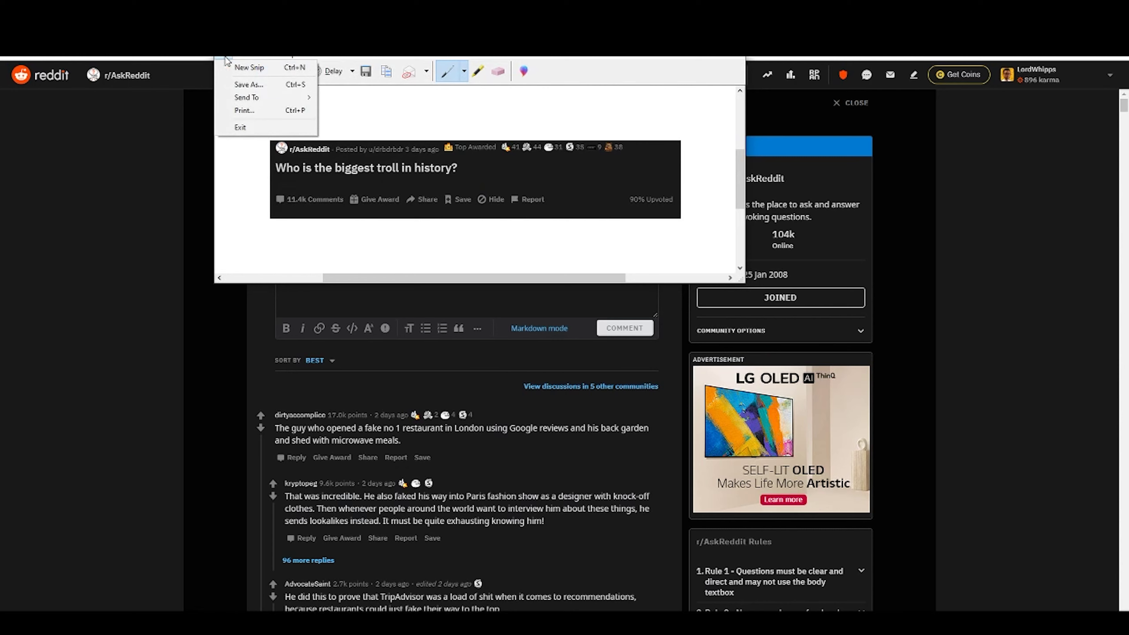
left_click(266, 84)
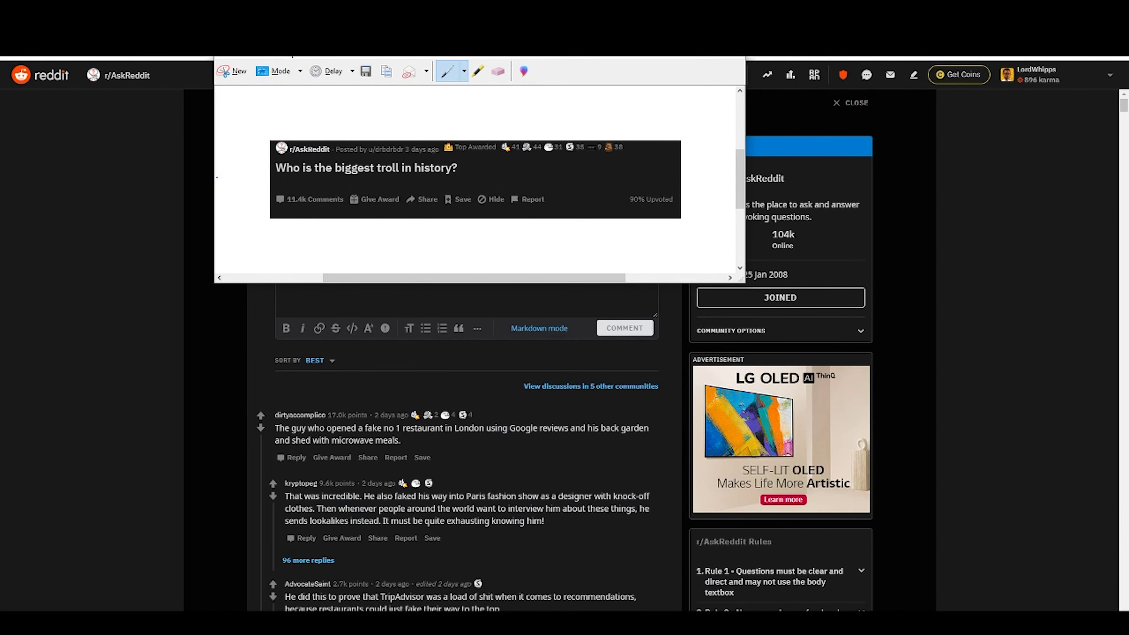
left_click(229, 72)
scroll(390, 383, "down", 3)
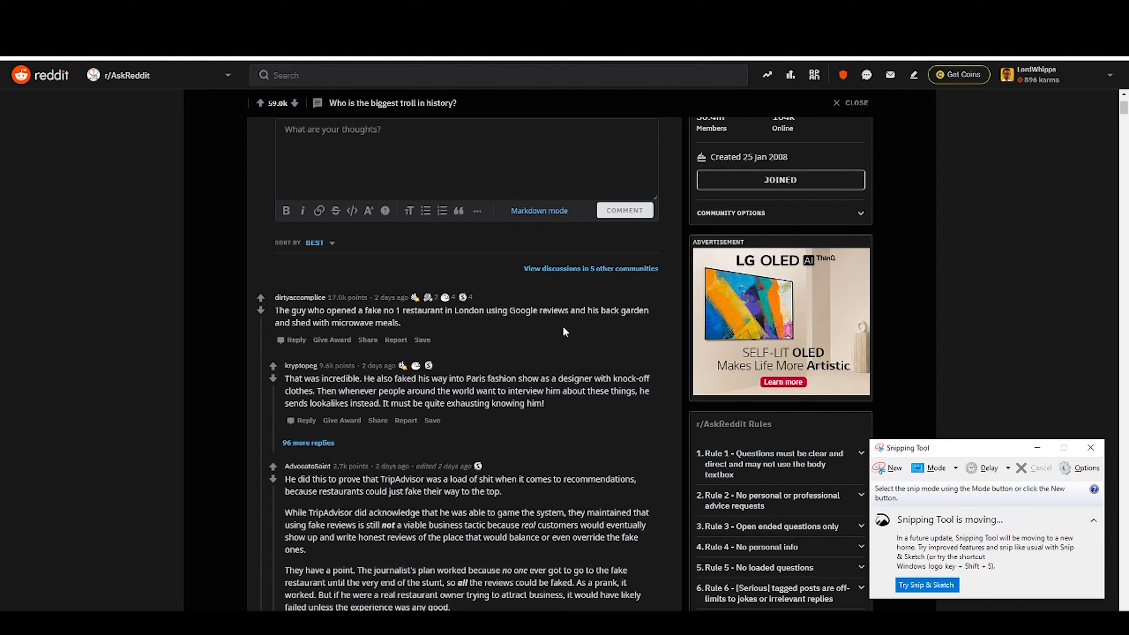
Snip the first top comment and save it as redditr1.PNG.
key("ctrl+n")
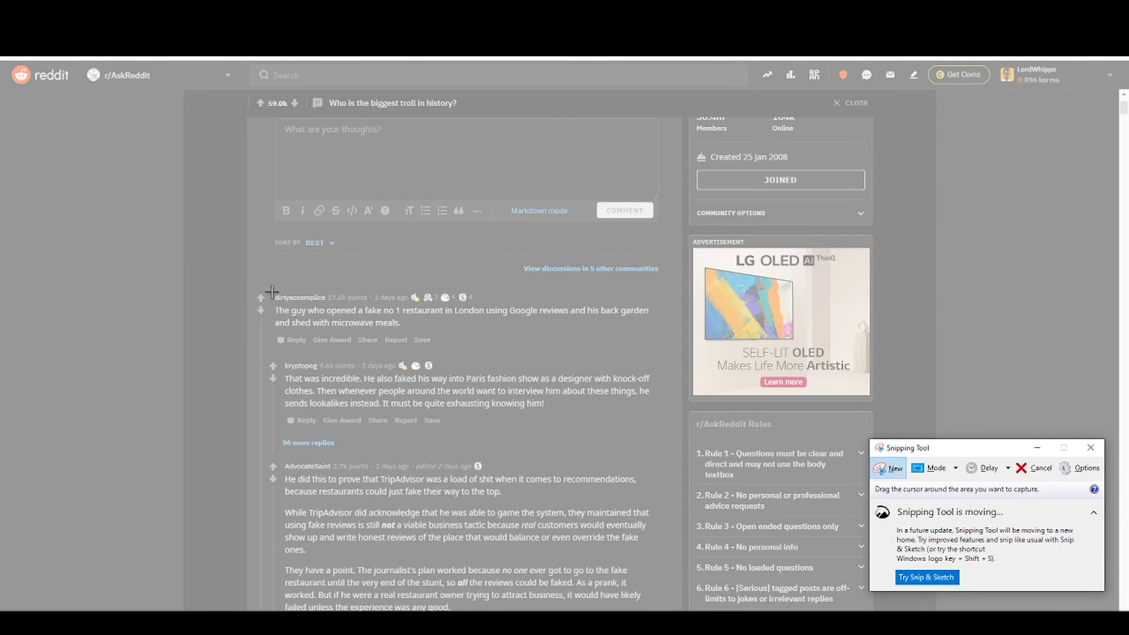
left_click_drag(253, 287, 670, 354)
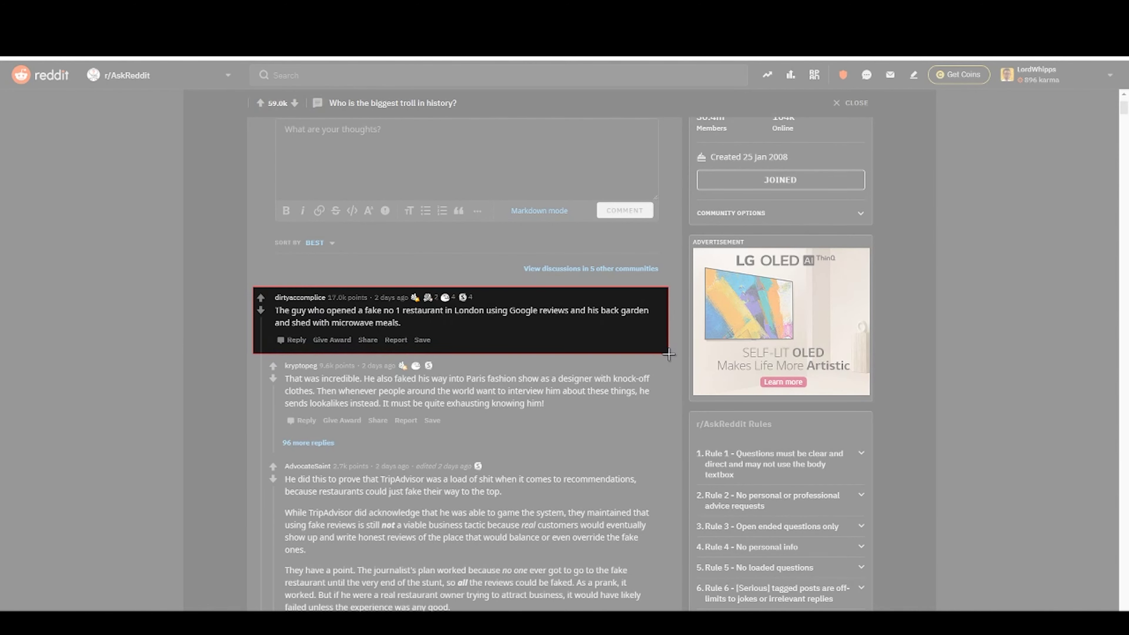
left_click(210, 202)
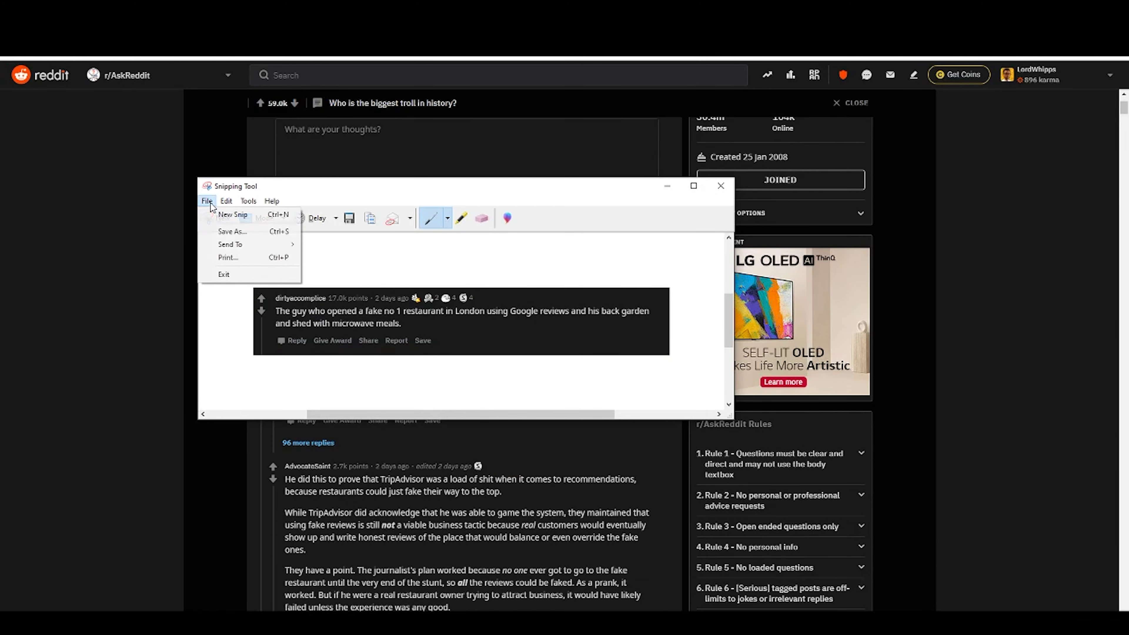
left_click(238, 237)
left_click(529, 307)
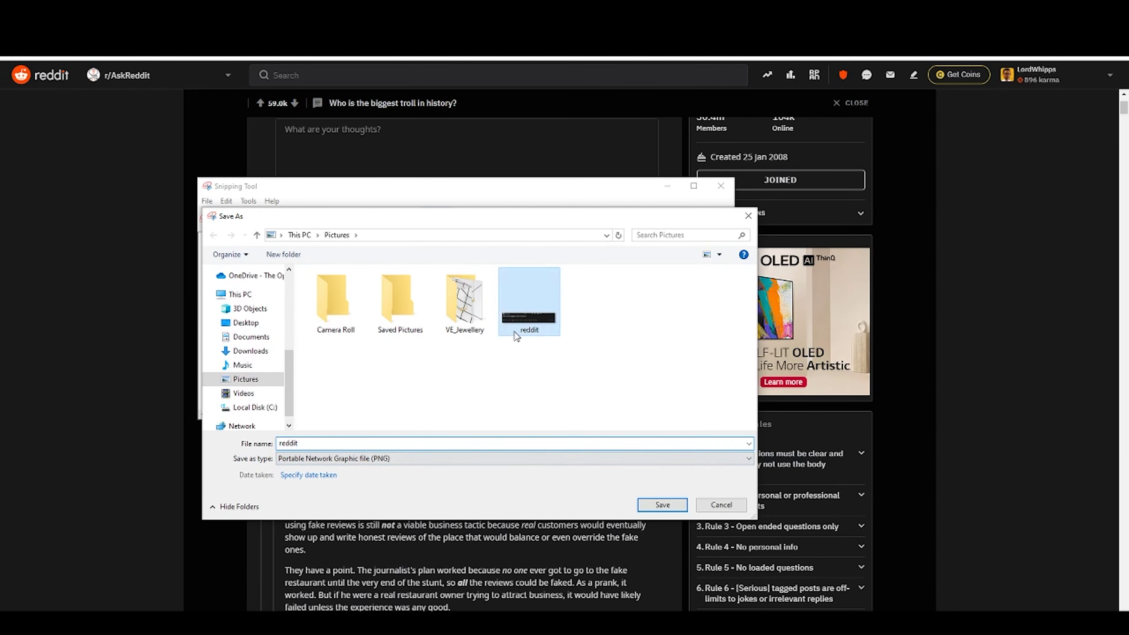
left_click(310, 442)
left_click(310, 442)
type("r2")
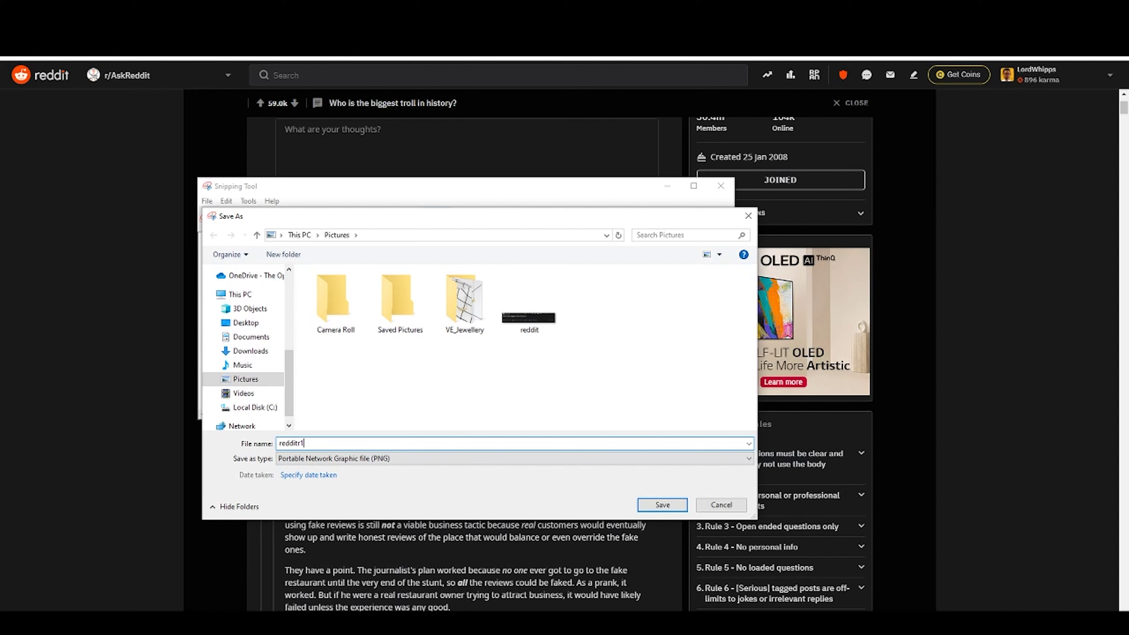
key("Return")
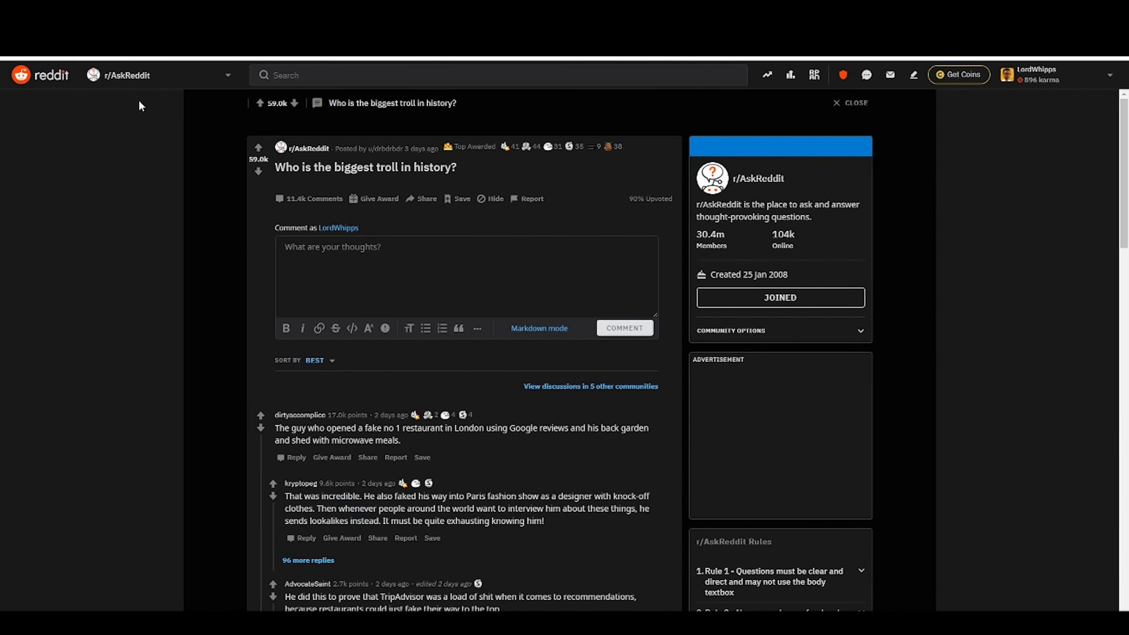
scroll(489, 598, "down", 5)
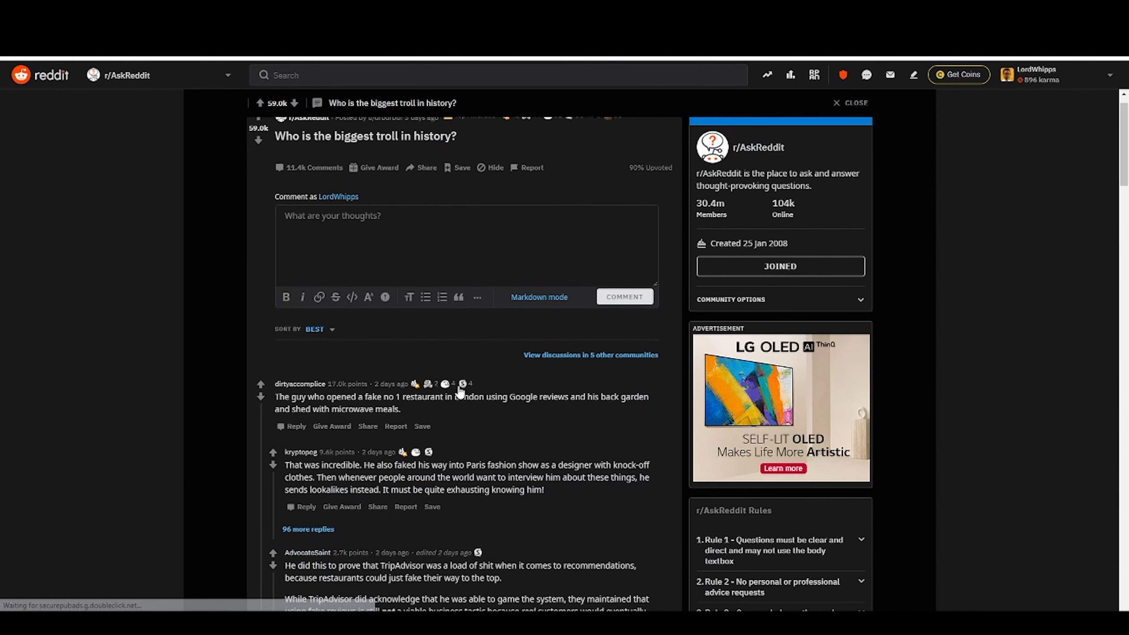
scroll(490, 599, "down", 1)
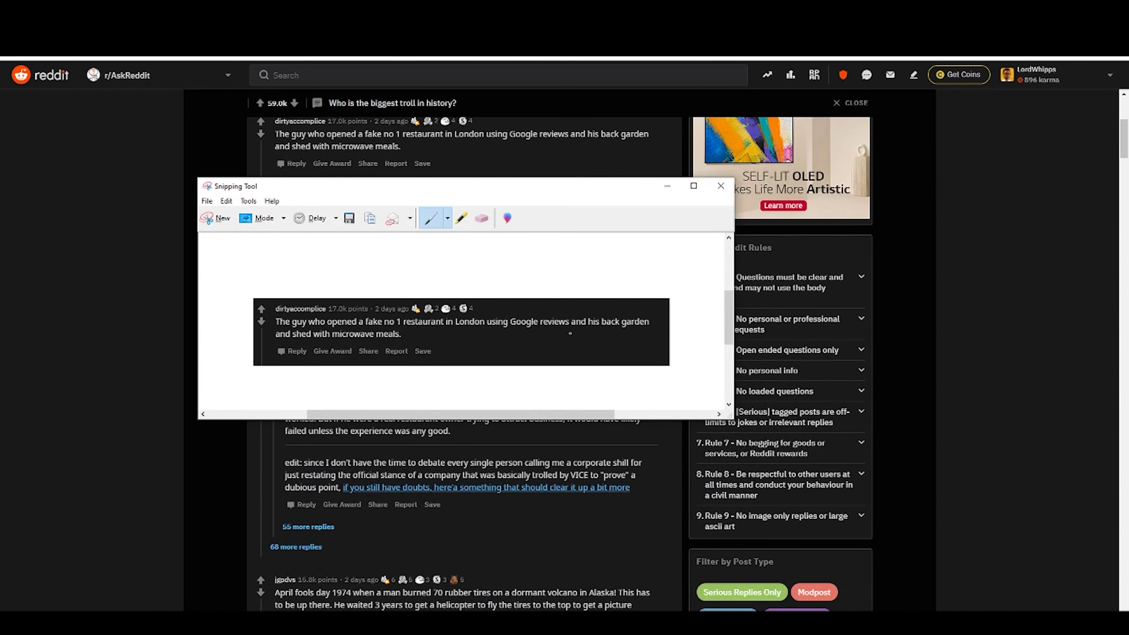
left_click(217, 218)
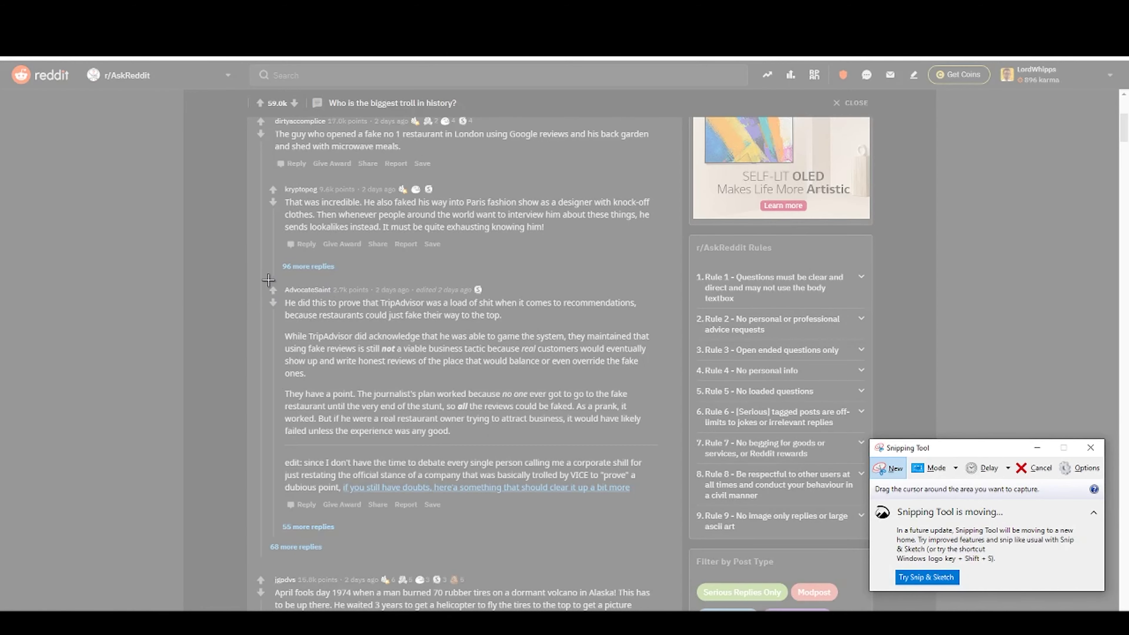
left_click_drag(269, 281, 668, 508)
left_click(222, 196)
left_click(246, 227)
left_click(609, 296)
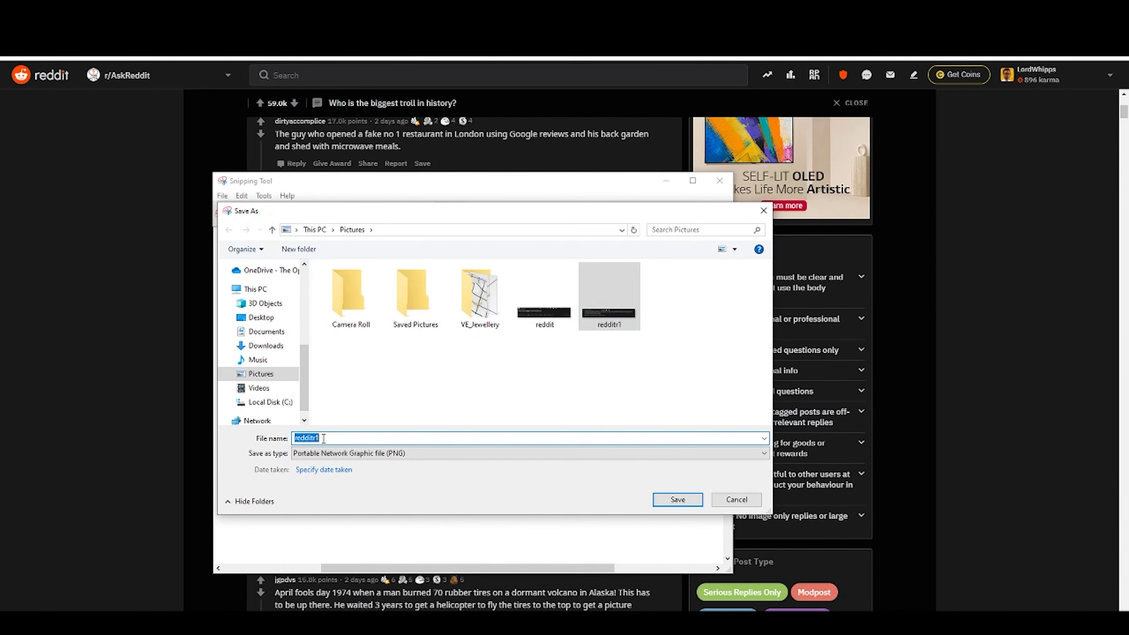
left_click(343, 438)
key("Return")
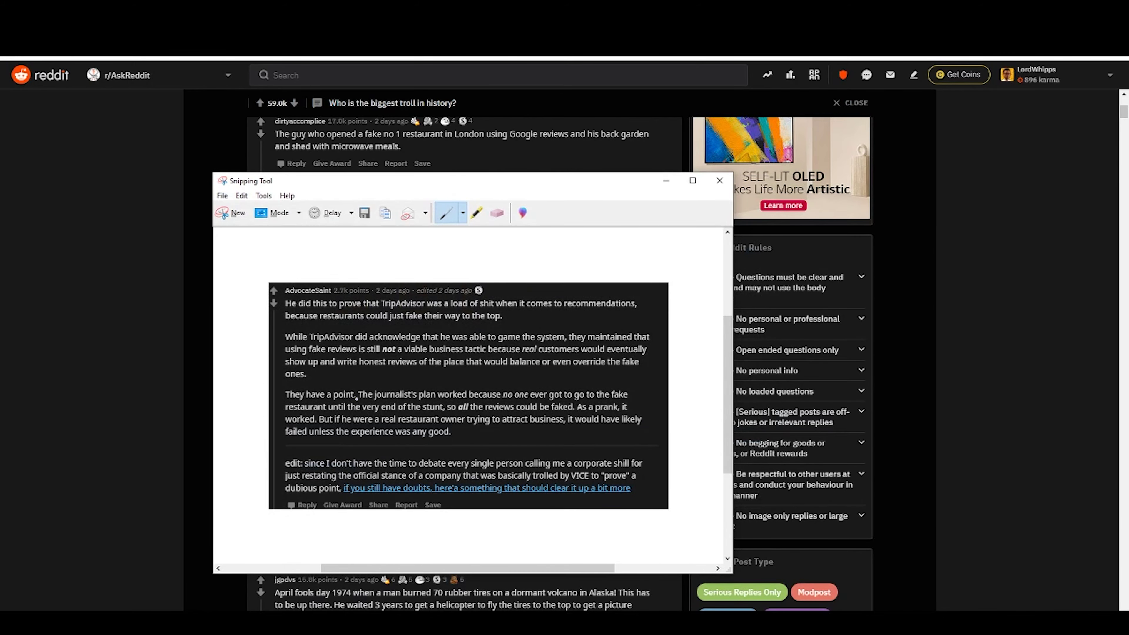
left_click(1011, 371)
left_click(1012, 372)
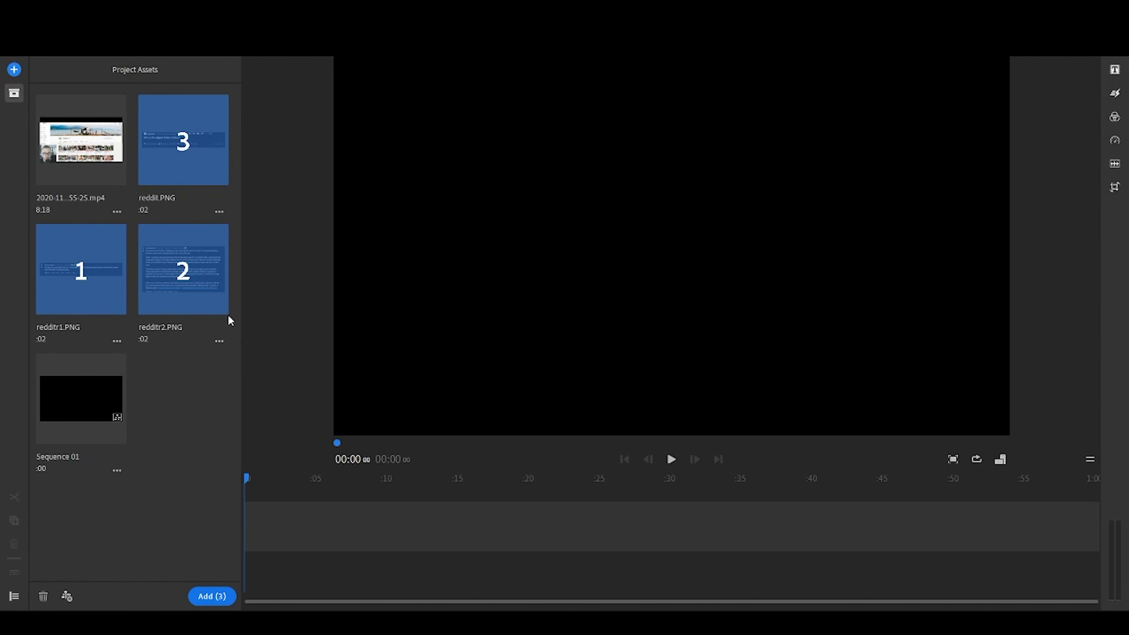
Add the three screenshots, move the title clip to the front, and resize it to fit the frame.
left_click(211, 596)
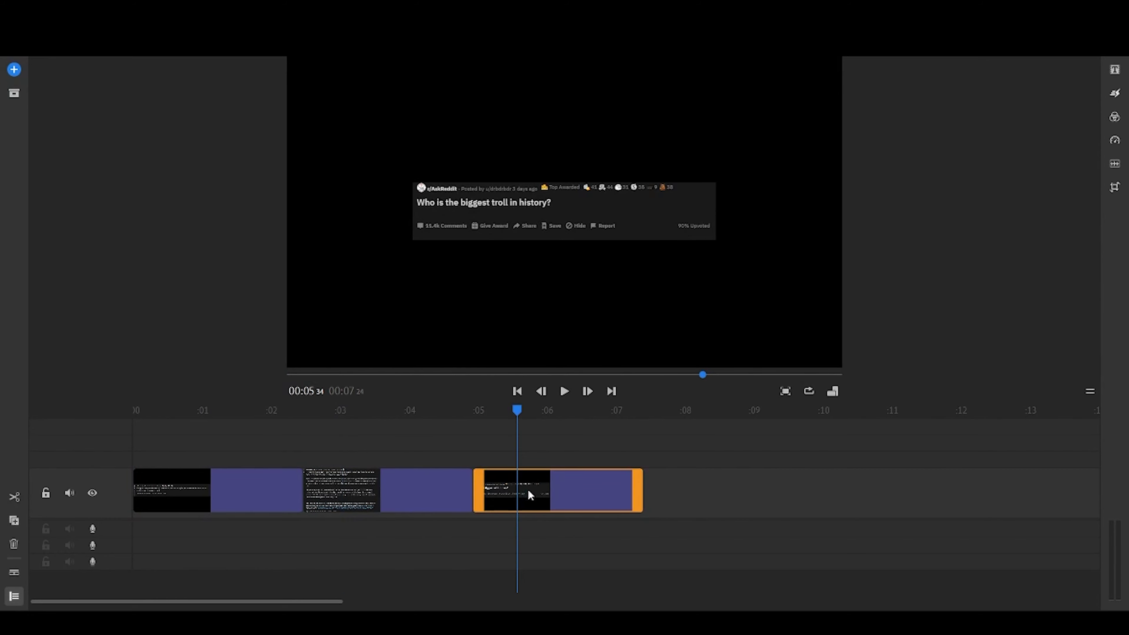
left_click_drag(528, 487, 159, 477)
left_click(175, 478)
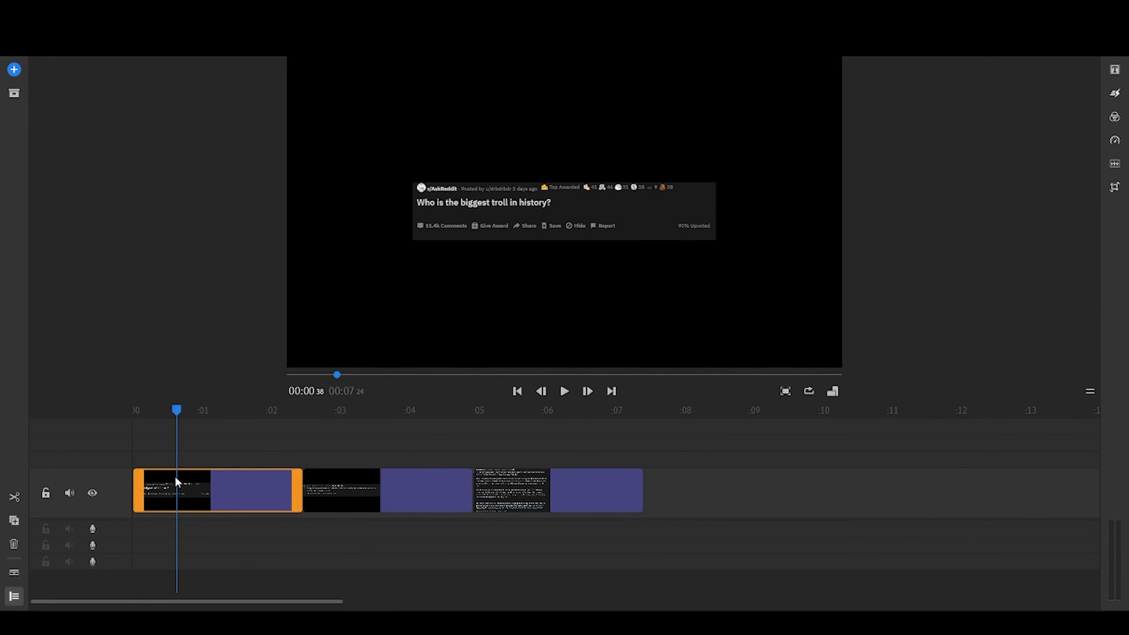
left_click(565, 217)
left_click_drag(412, 182, 395, 158)
left_click_drag(432, 203, 432, 195)
left_click(222, 340)
Enlarge the first comment image in the frame and lengthen its clip.
left_click_drag(177, 414, 326, 413)
left_click(527, 211)
left_click_drag(411, 187, 375, 166)
left_click_drag(472, 490, 584, 487)
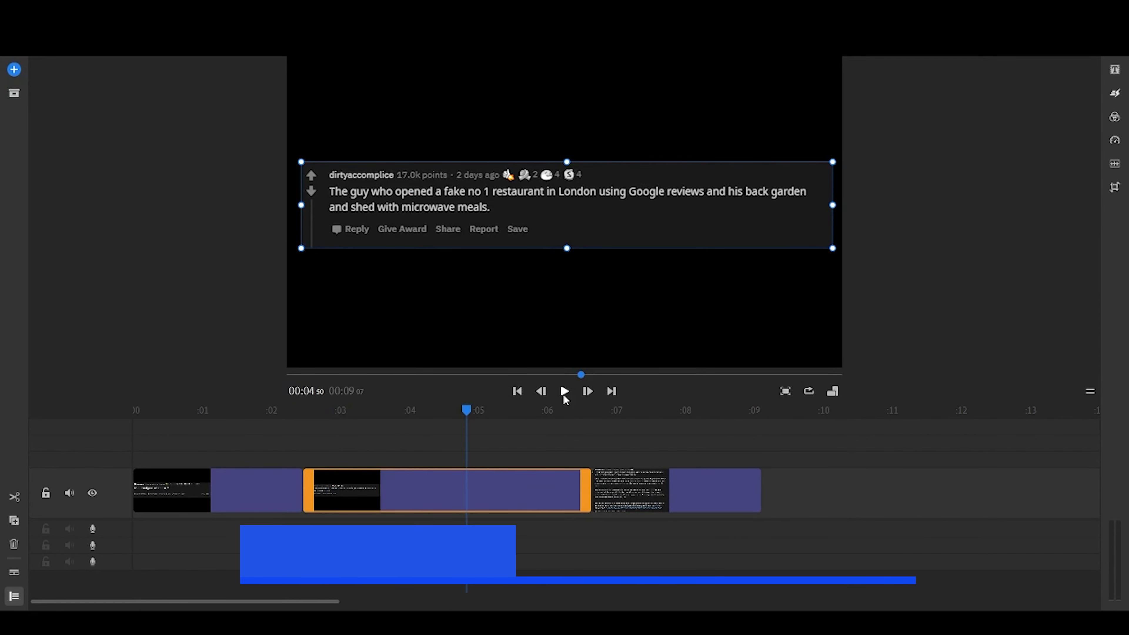
Stretch the second comment clip much longer and enlarge its image to fill the frame.
left_click(622, 489)
left_click_drag(620, 410, 600, 409)
left_click_drag(759, 494, 1087, 493)
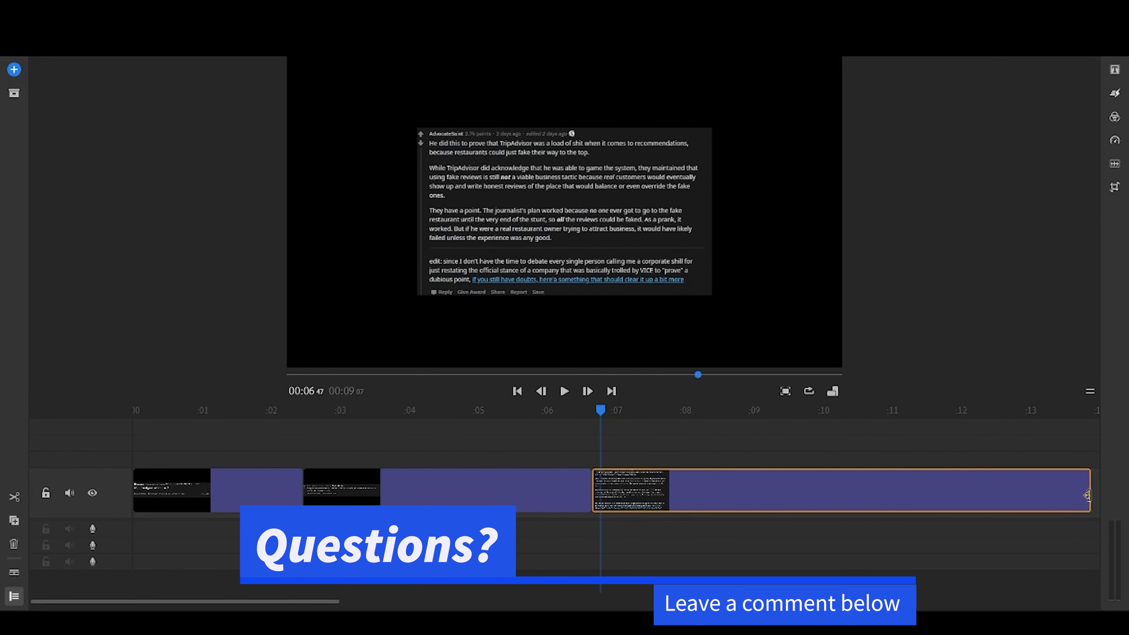
left_click_drag(600, 411, 866, 411)
left_click(602, 230)
left_click_drag(416, 129, 307, 76)
left_click(945, 186)
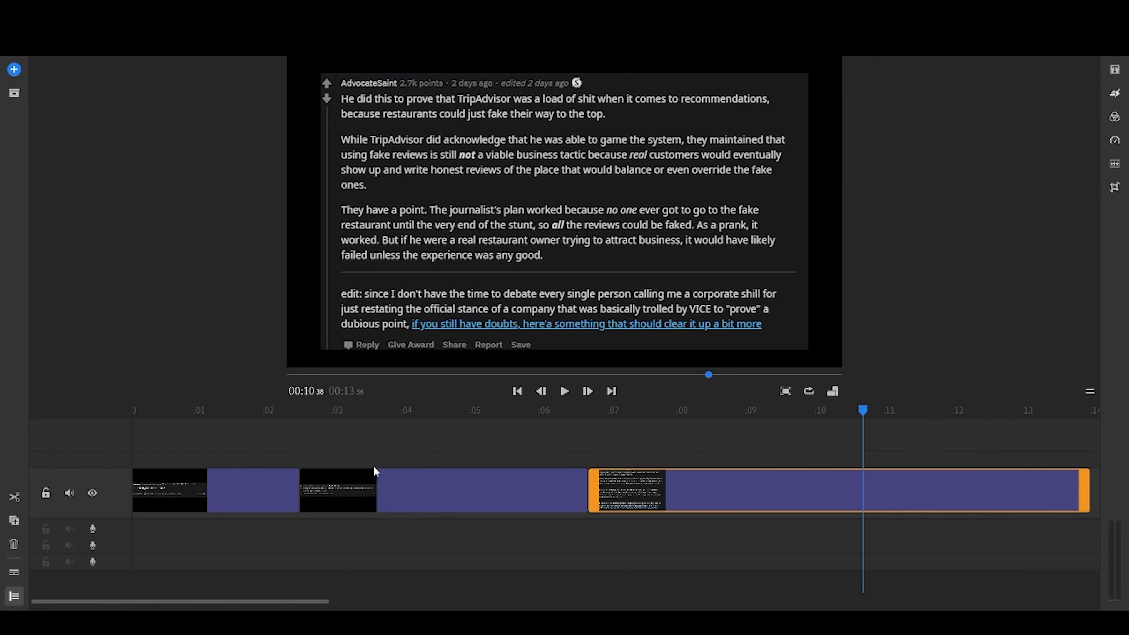
Place the playhead at 00:02.29, the start of the first comment clip.
left_click(181, 410)
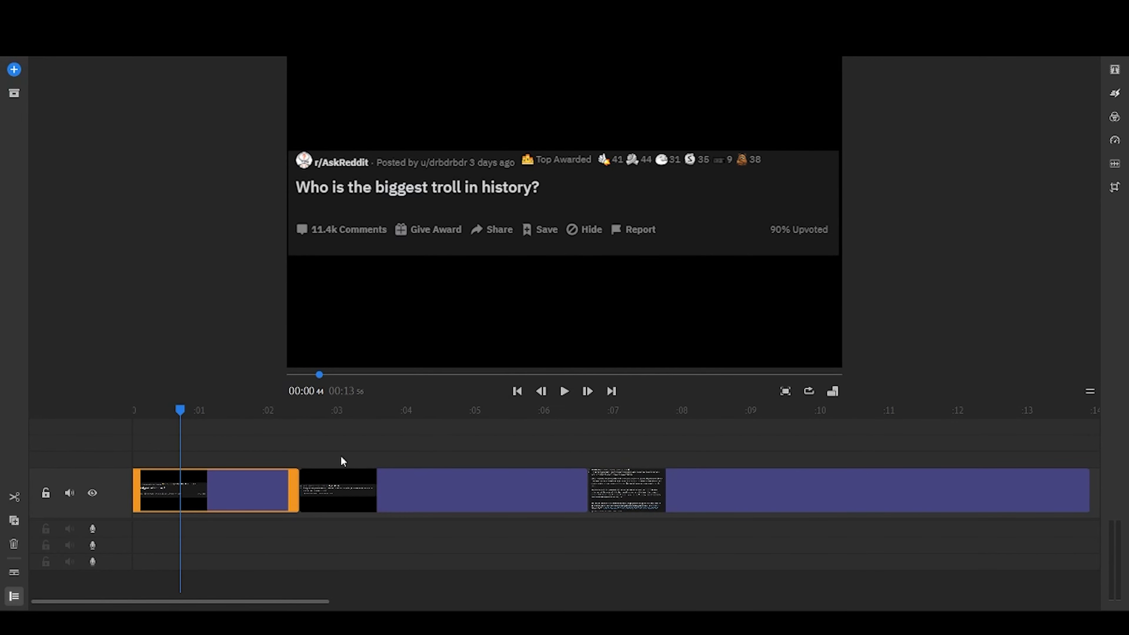
left_click(299, 411)
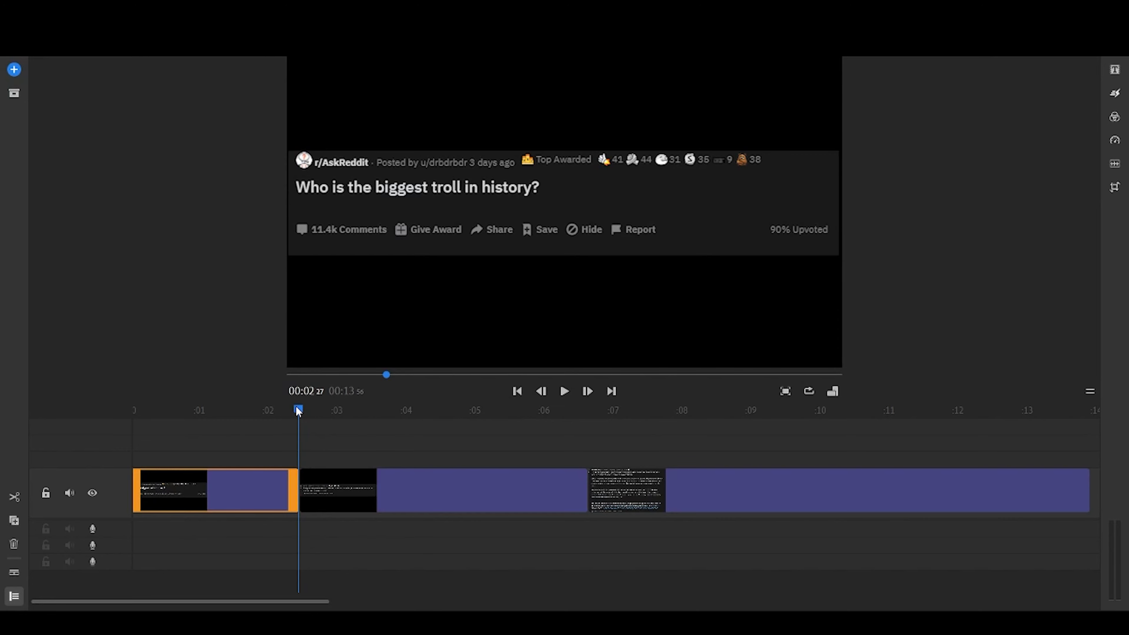
left_click(301, 410)
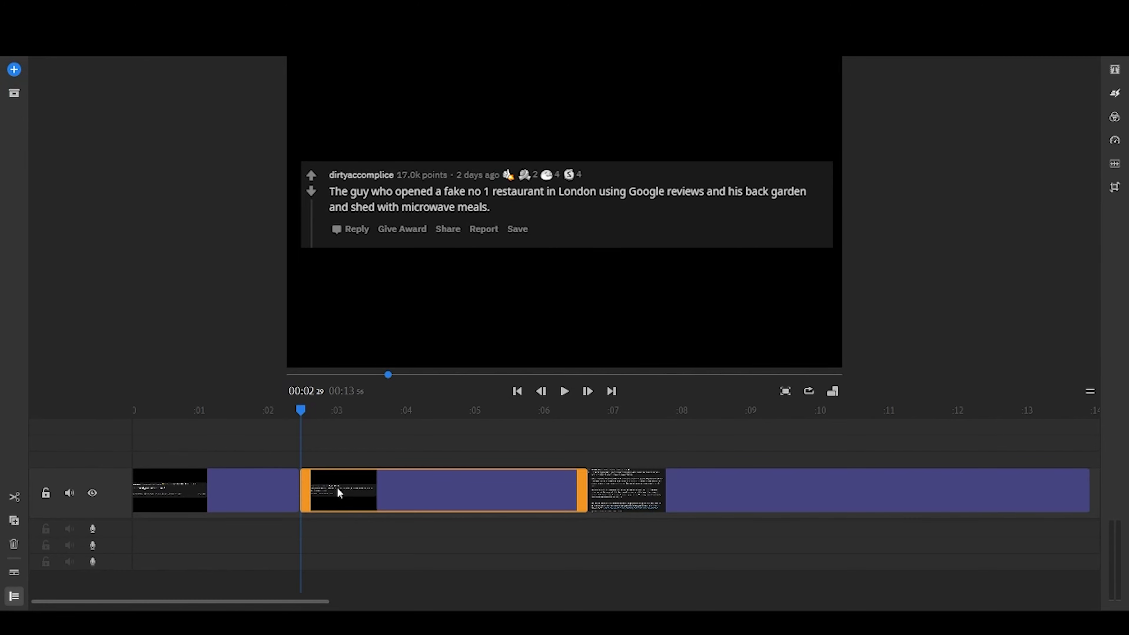
left_click(12, 93)
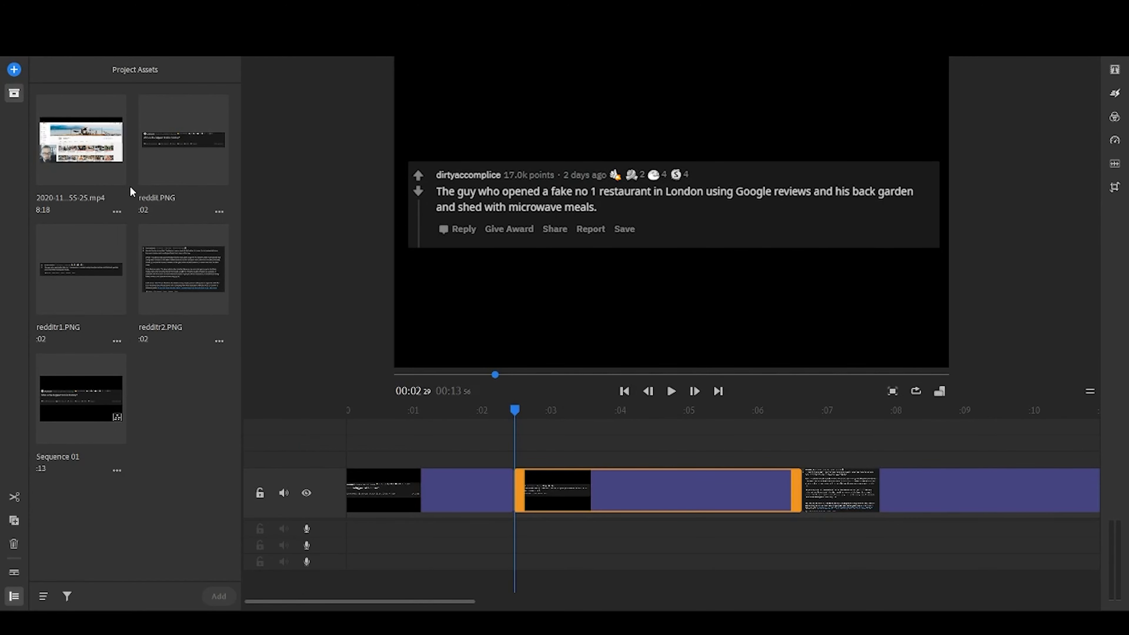
left_click(14, 93)
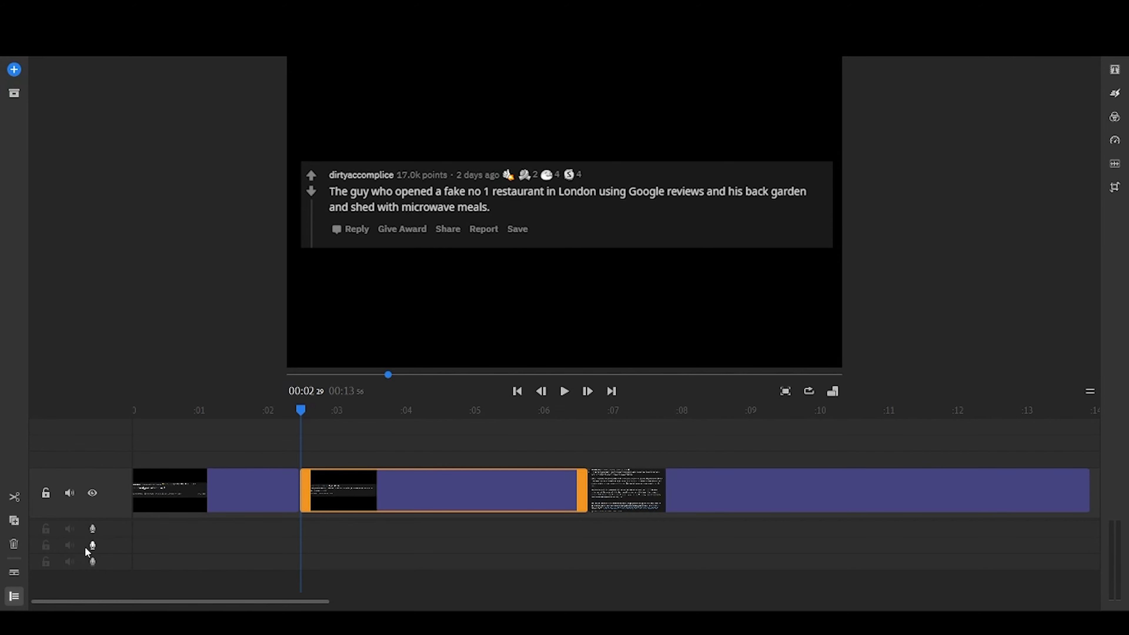
Record a voiceover for the second screenshot and lengthen that clip to match it.
left_click(92, 528)
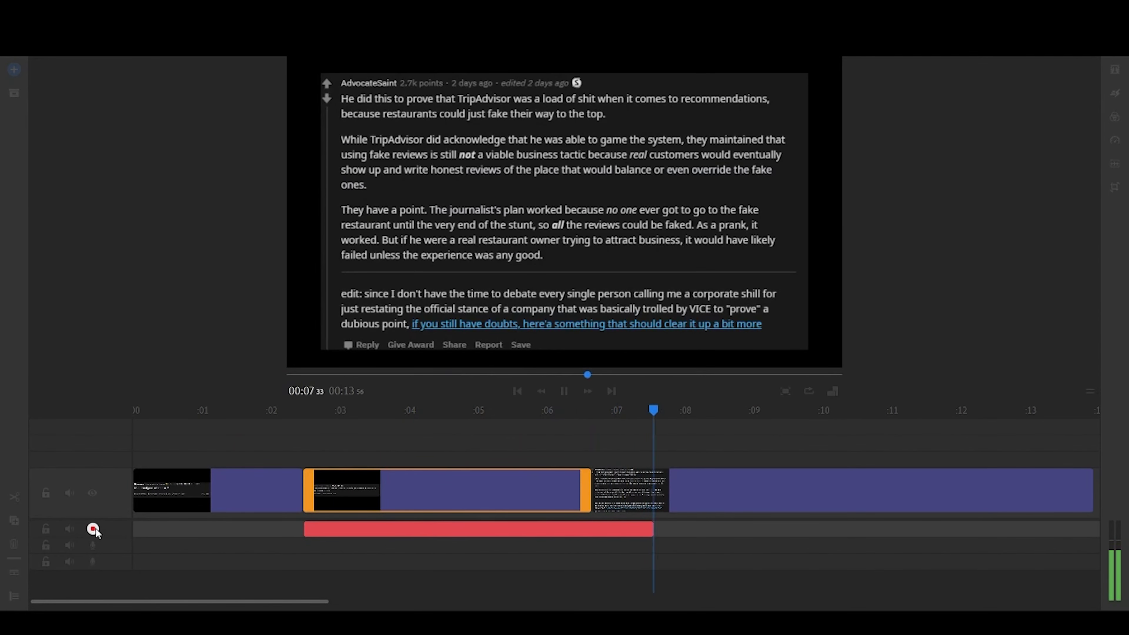
left_click(93, 528)
left_click(580, 480)
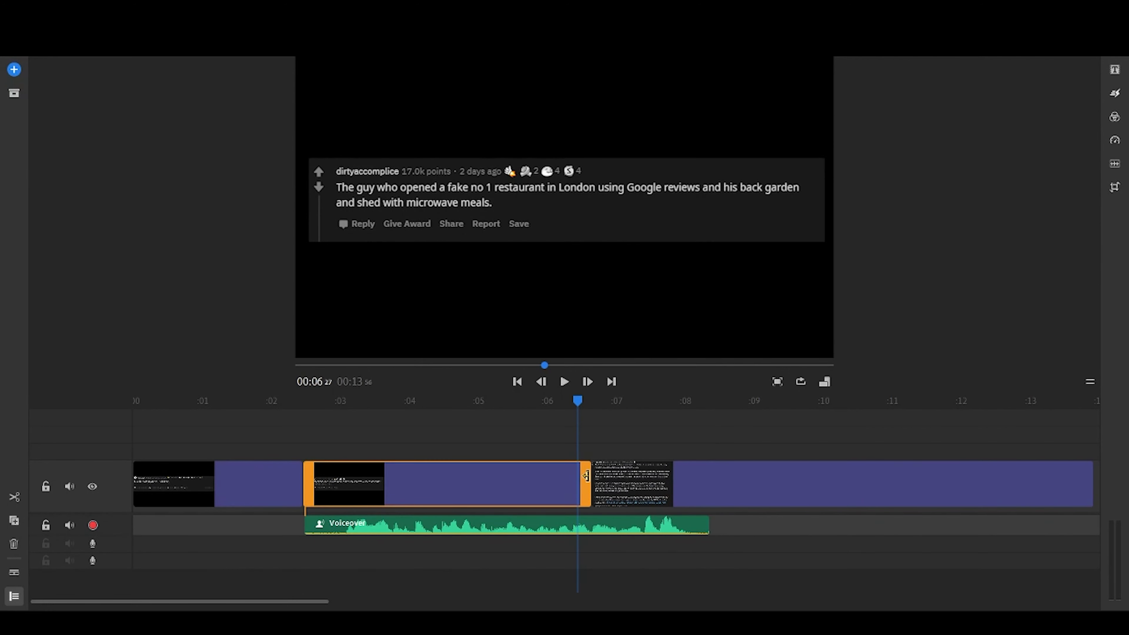
left_click_drag(589, 481, 706, 486)
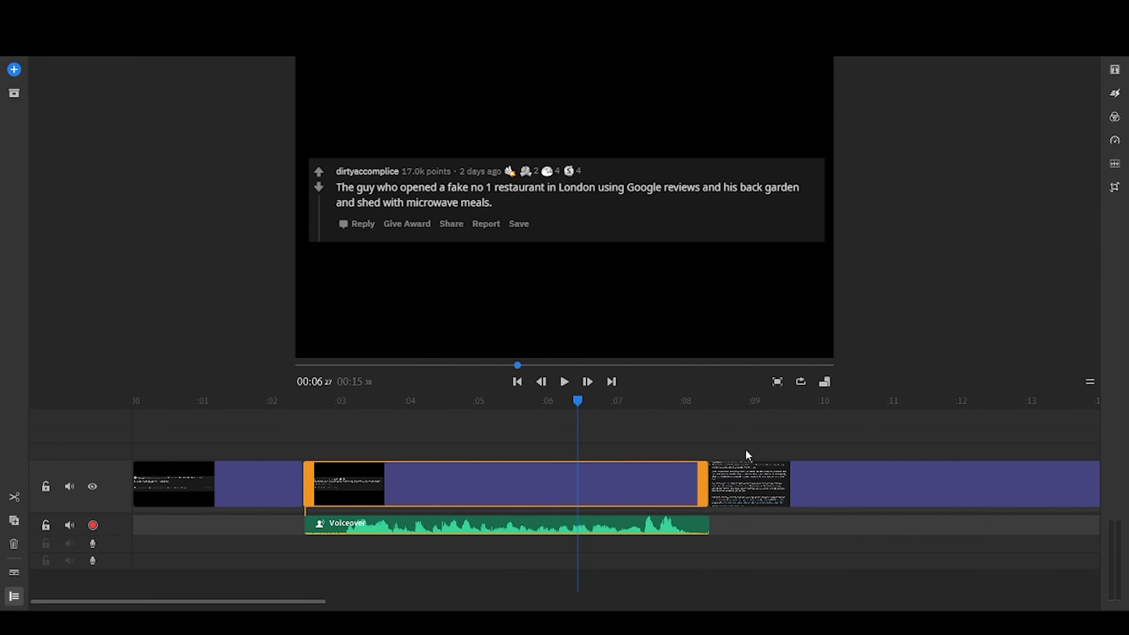
Move the playhead onto the third screenshot and record its voiceover.
left_click(707, 430)
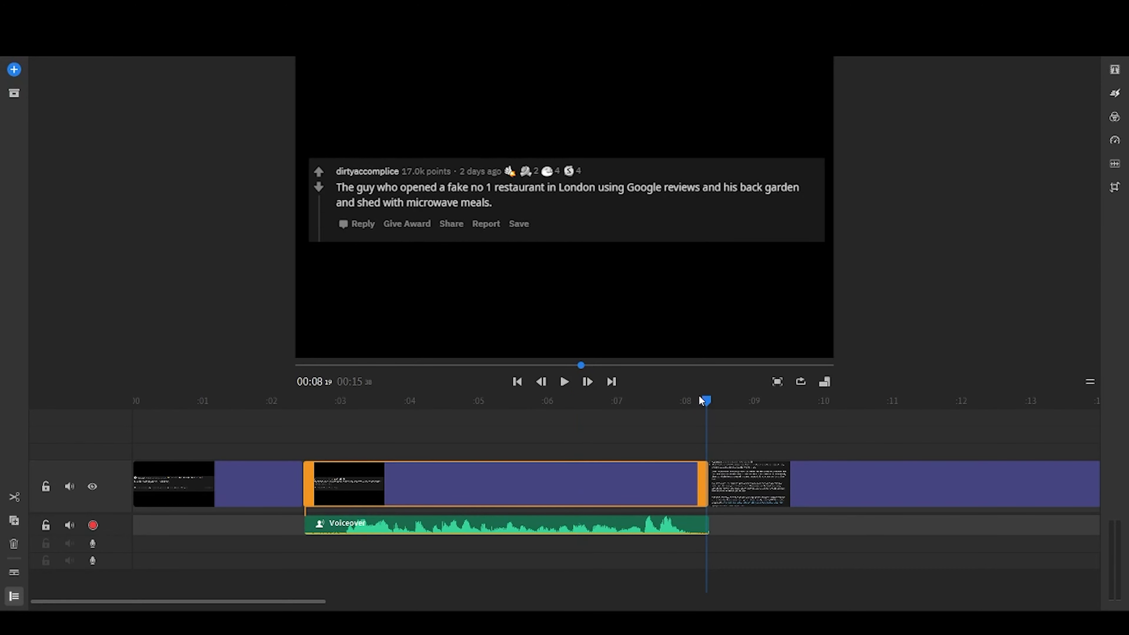
key("Right")
key("Right")
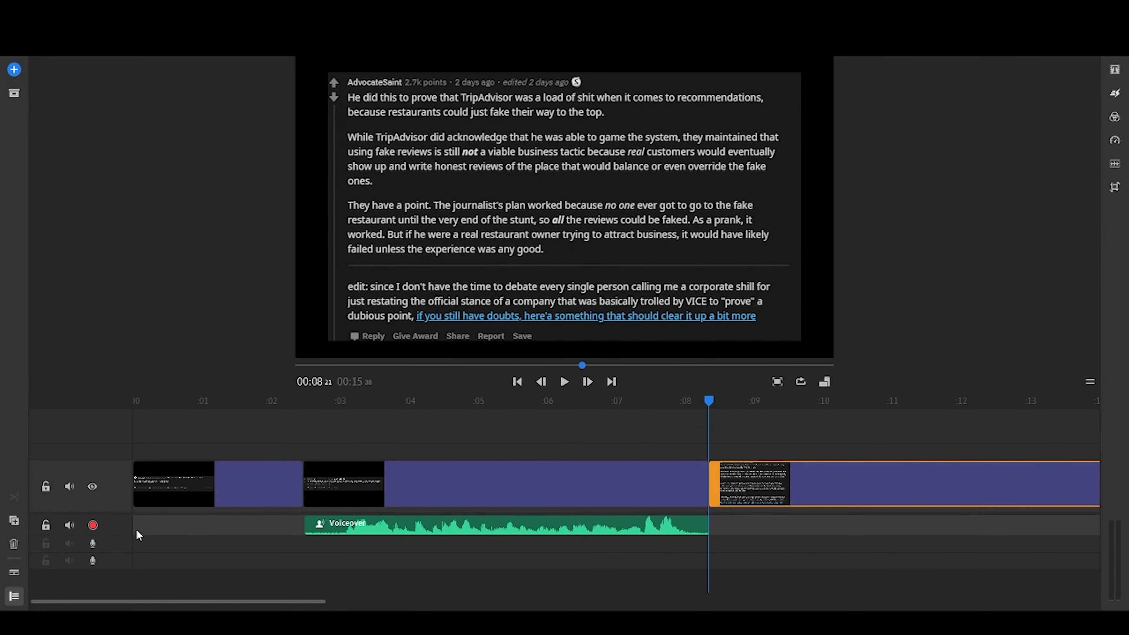
left_click(93, 526)
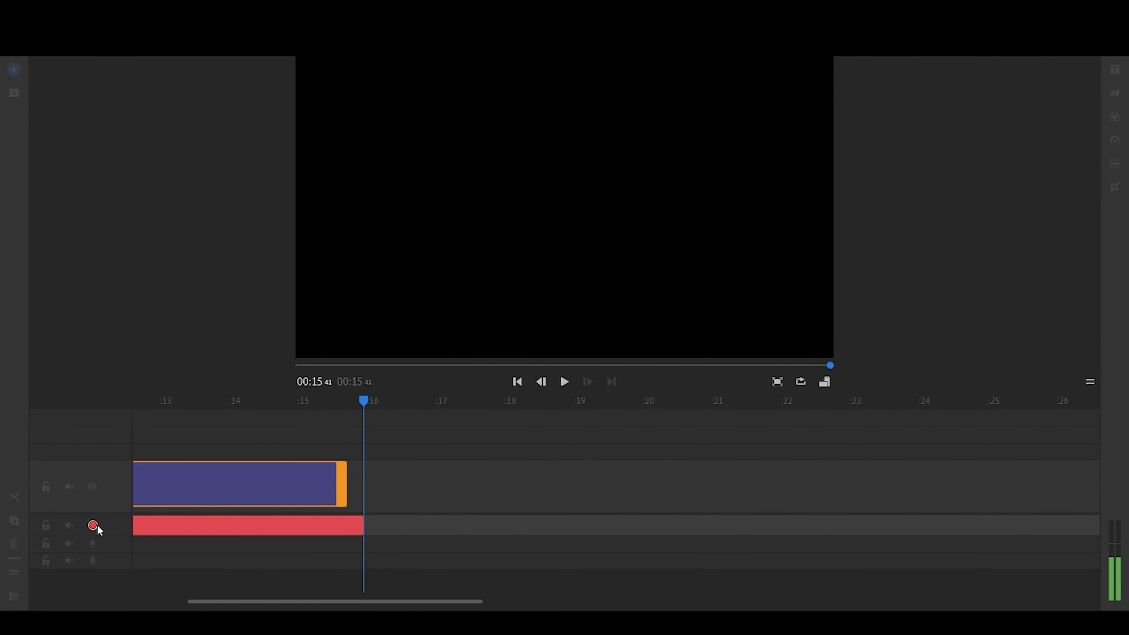
left_click_drag(416, 599, 205, 580)
left_click(134, 400)
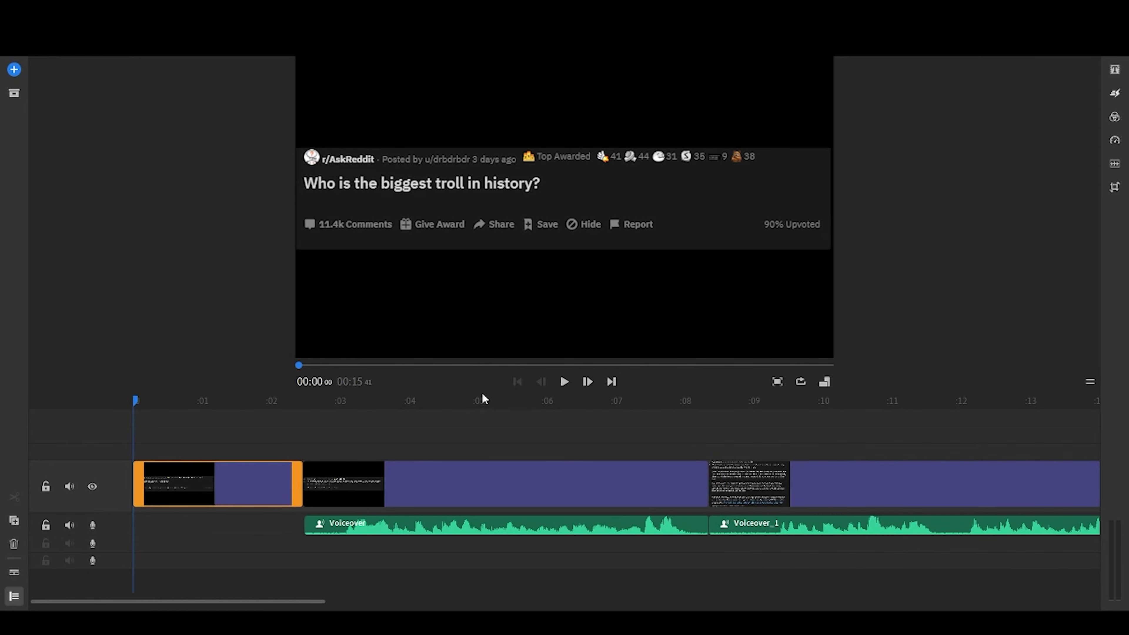
left_click(564, 383)
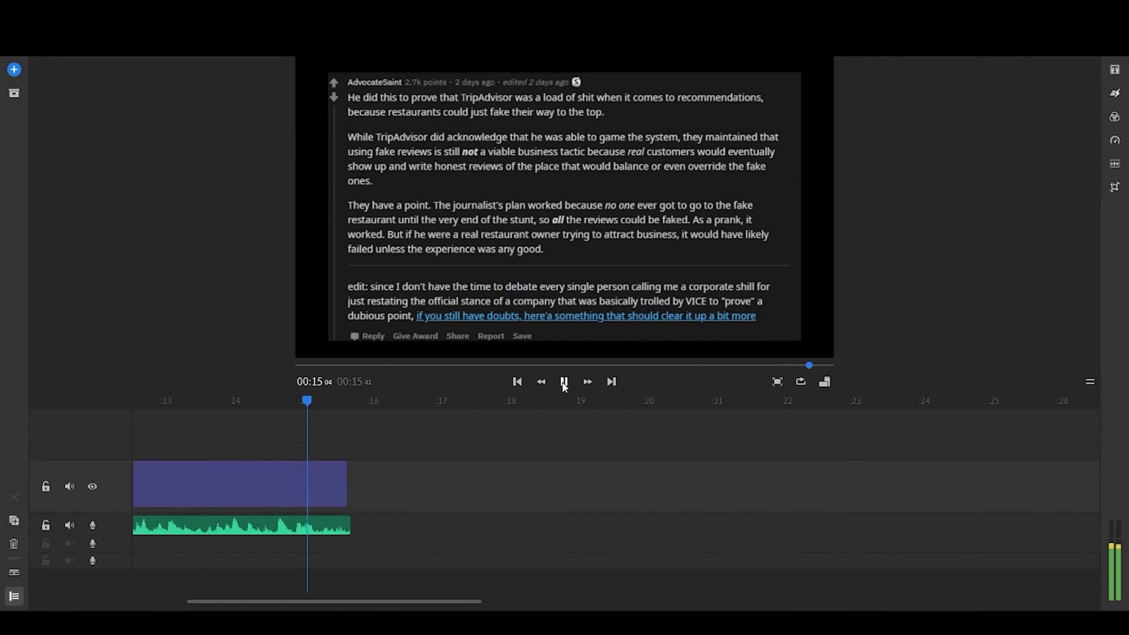
left_click_drag(318, 602, 149, 601)
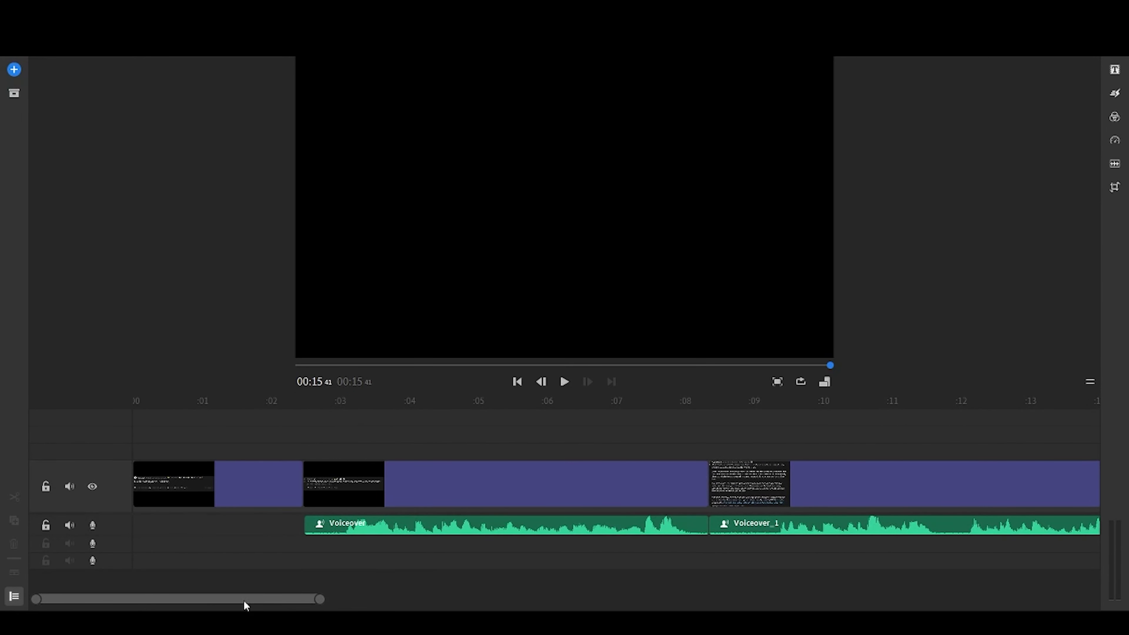
mouse_move(244, 601)
left_mouse_down()
mouse_move(262, 598)
mouse_move(244, 596)
left_mouse_up()
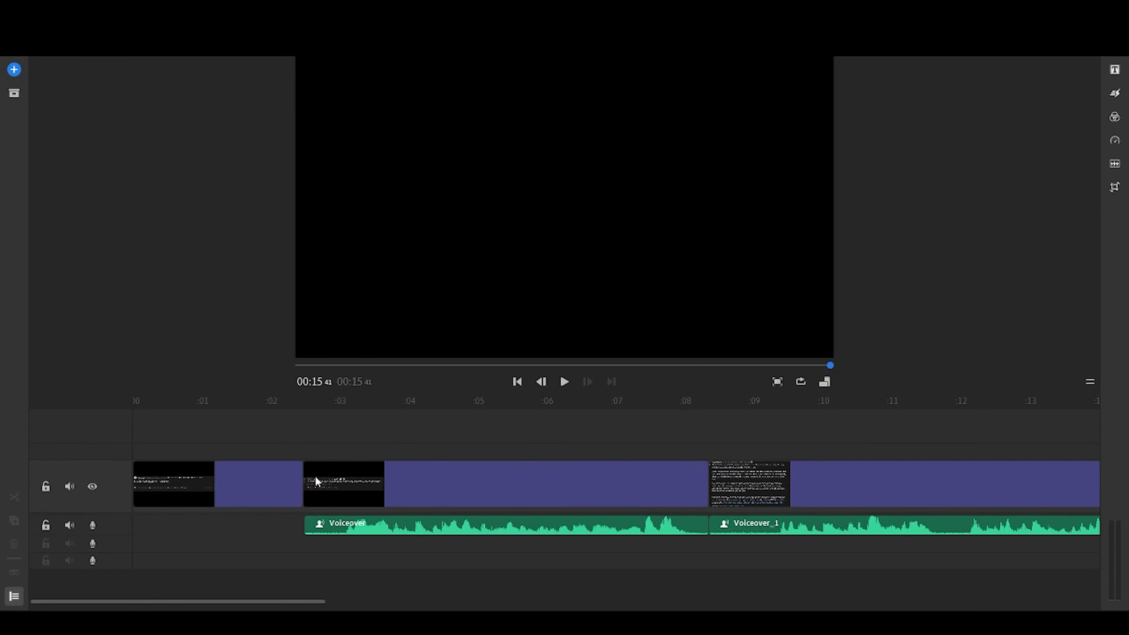
left_click_drag(297, 601, 357, 593)
Set Voiceover_1 to Voice with Enhance speech on Lower Pitch and Reduce background noise on.
left_click(1115, 94)
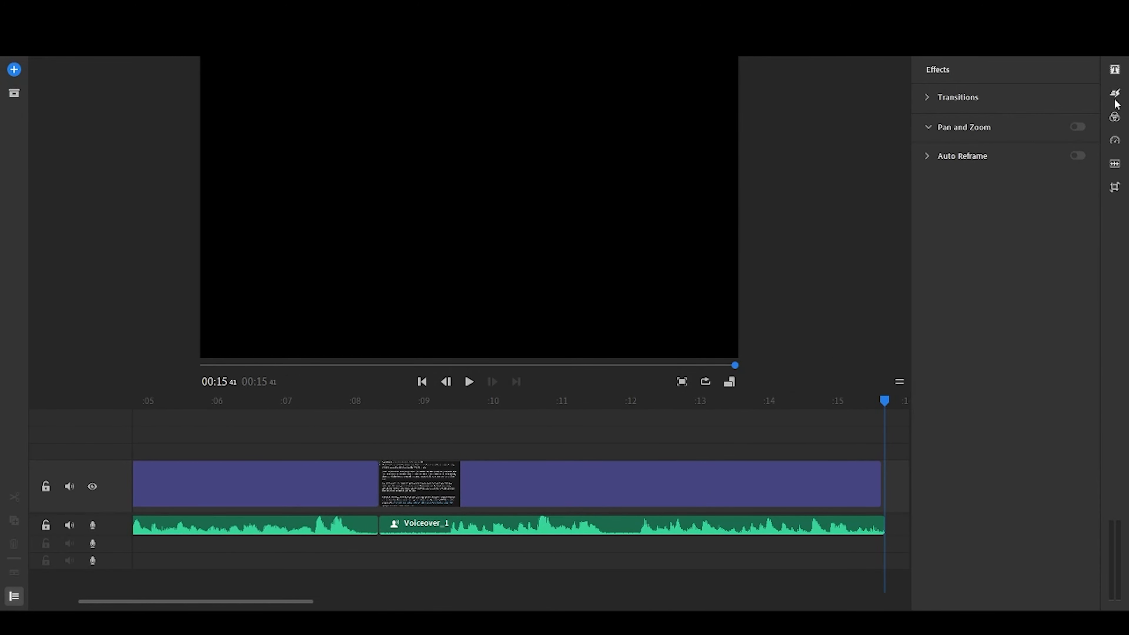
left_click(593, 525)
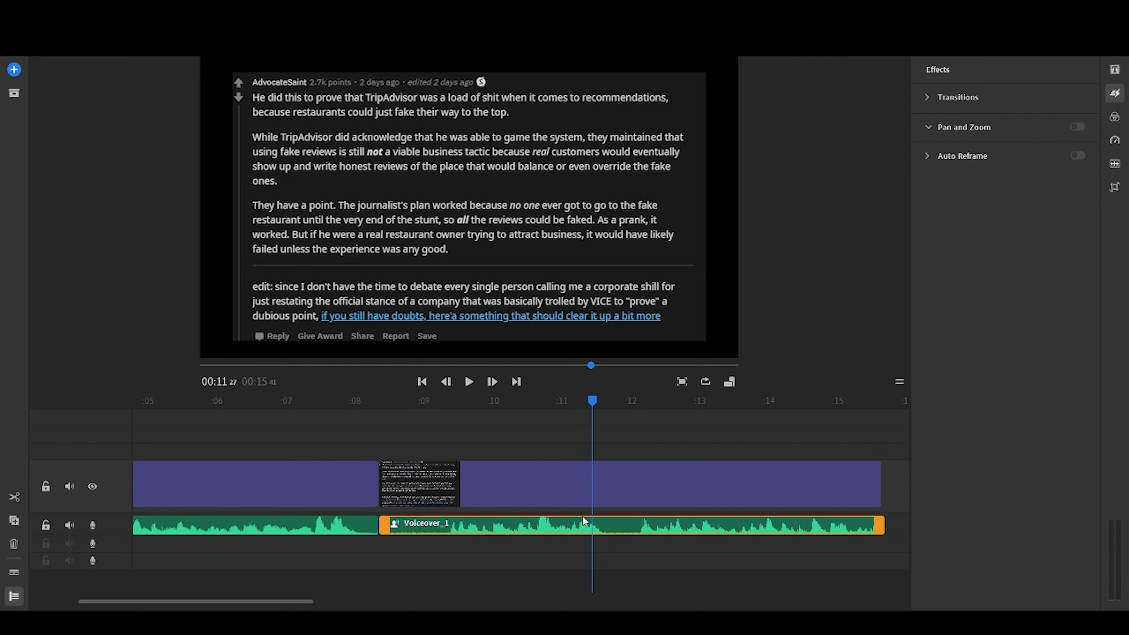
left_click(1116, 166)
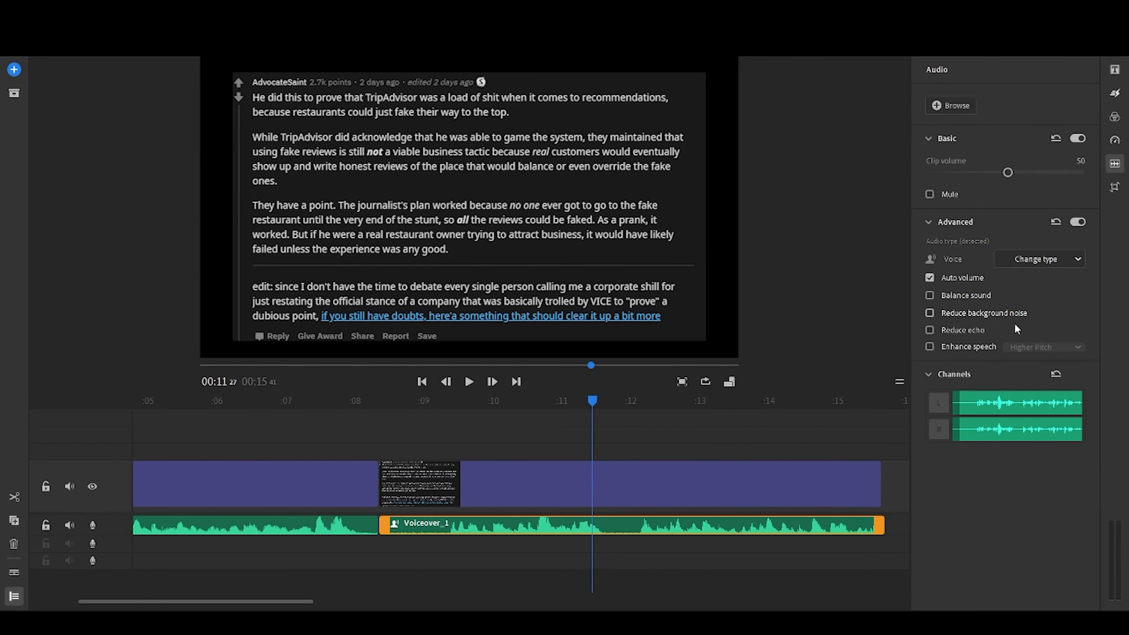
left_click(1035, 260)
left_click(1031, 279)
left_click(973, 343)
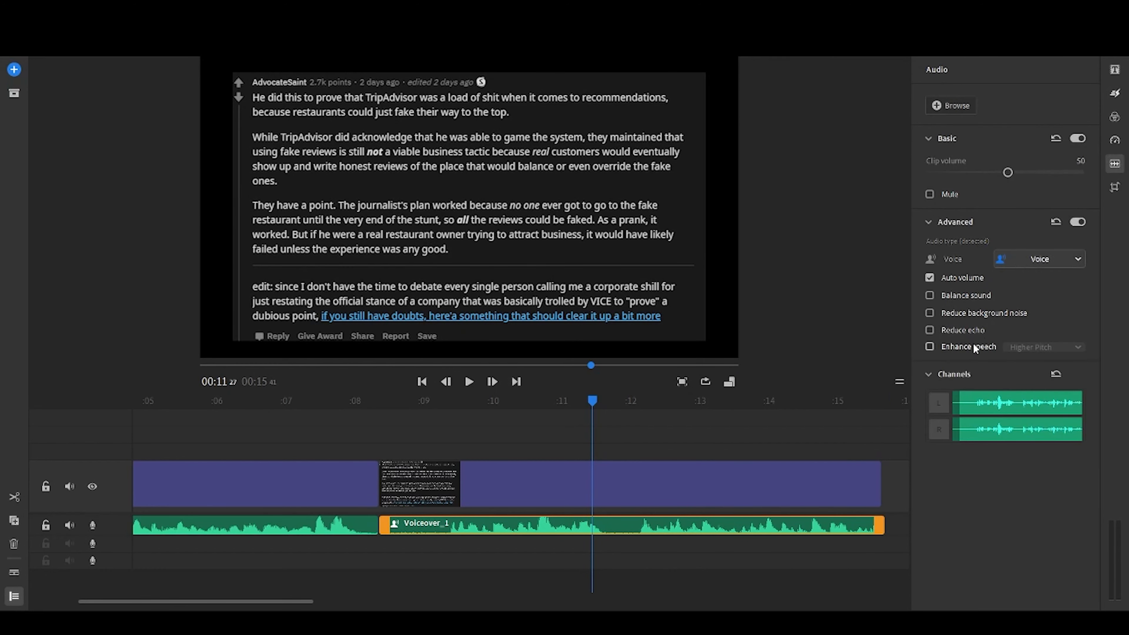
left_click(1031, 347)
left_click(1031, 380)
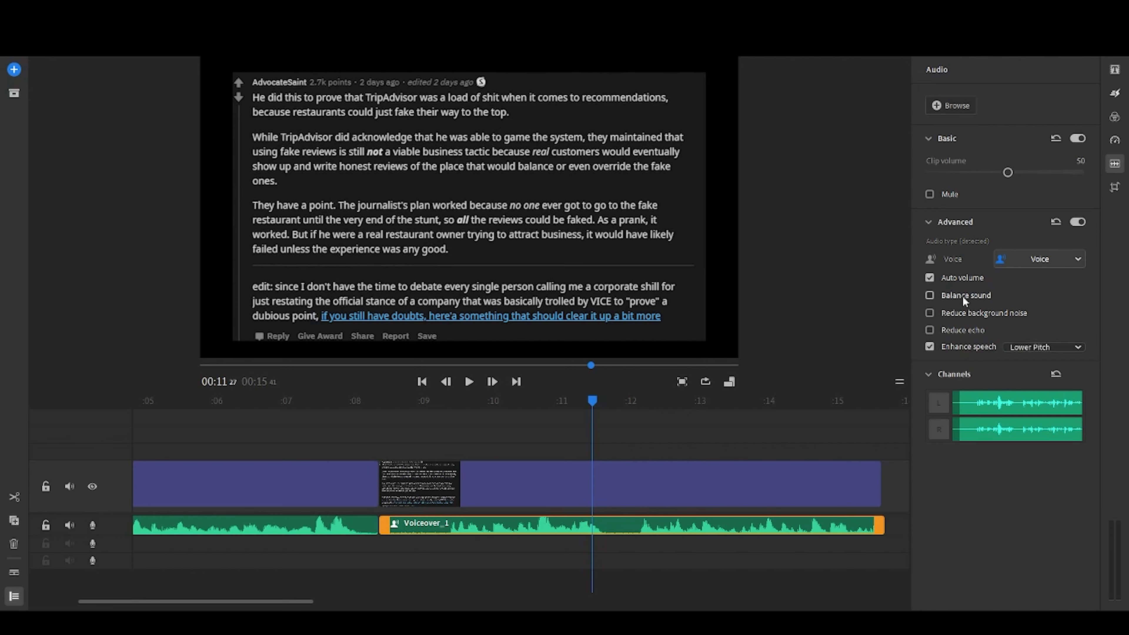
left_click(943, 314)
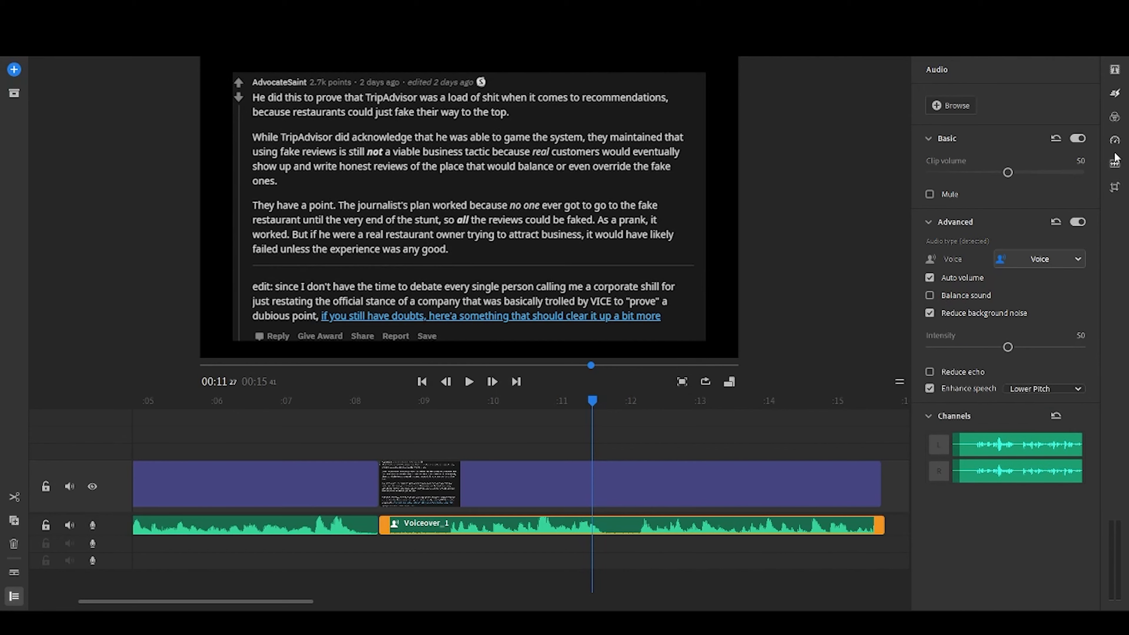
Set Voiceover_1's Range Speed to 132%, then trim the final screenshot clip to end with the narration.
left_click(1115, 140)
left_click_drag(1006, 147, 1017, 147)
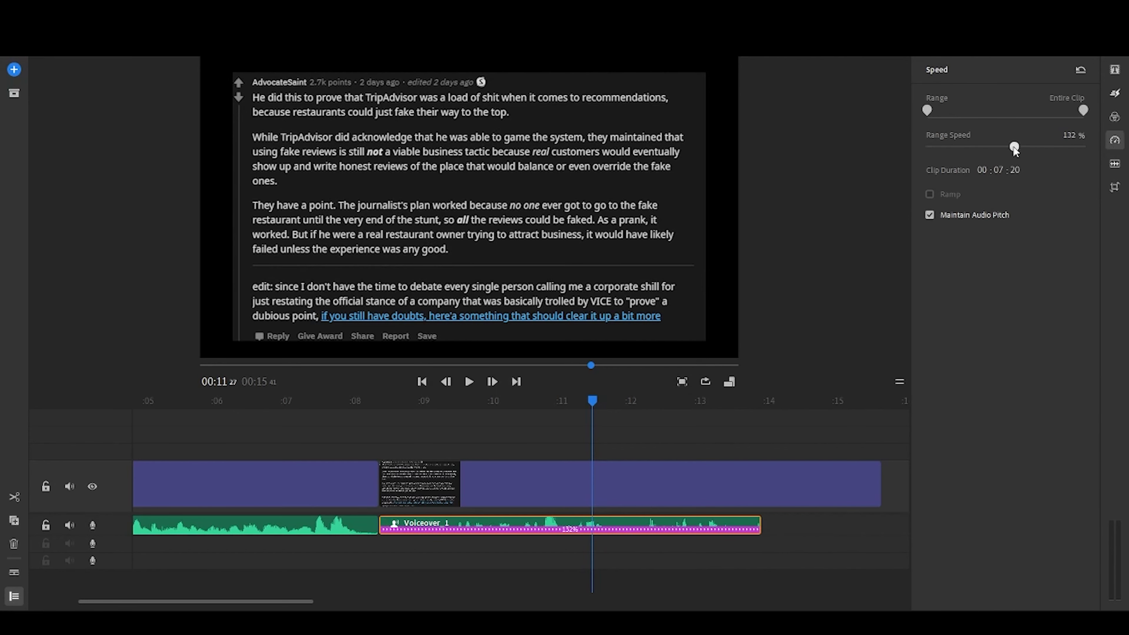
left_click_drag(601, 399, 378, 400)
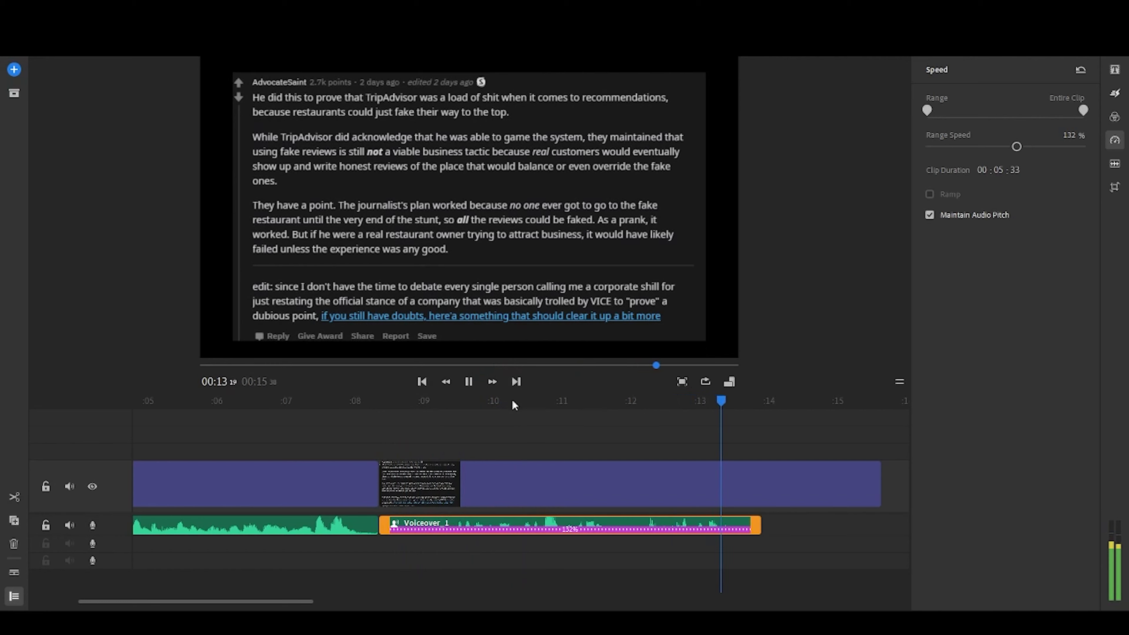
left_click(469, 383)
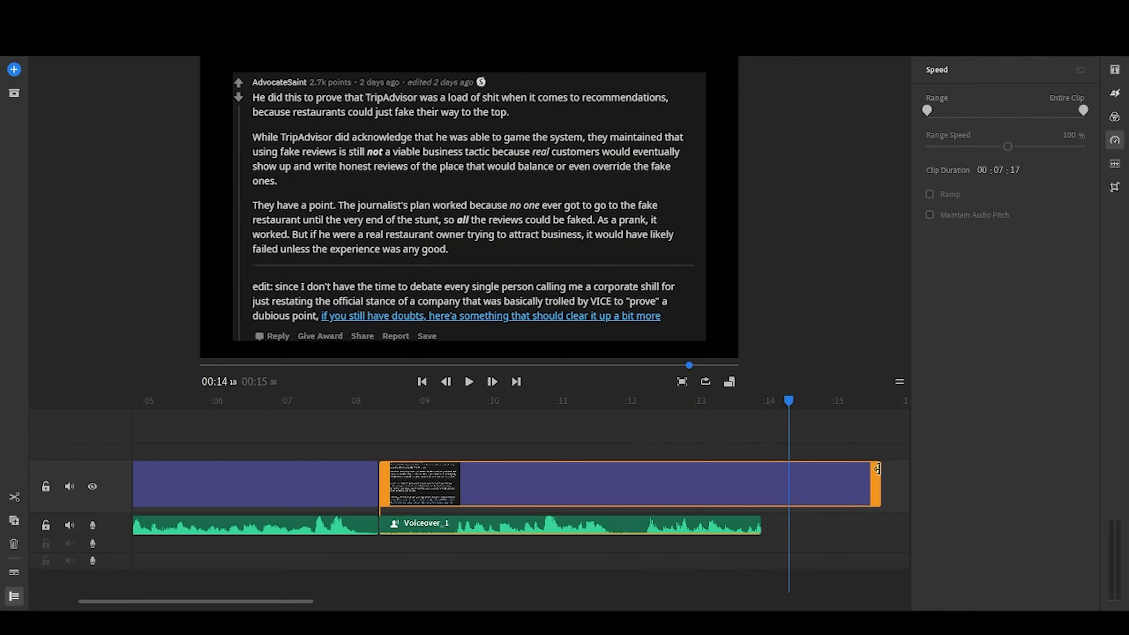
left_click_drag(877, 469, 759, 486)
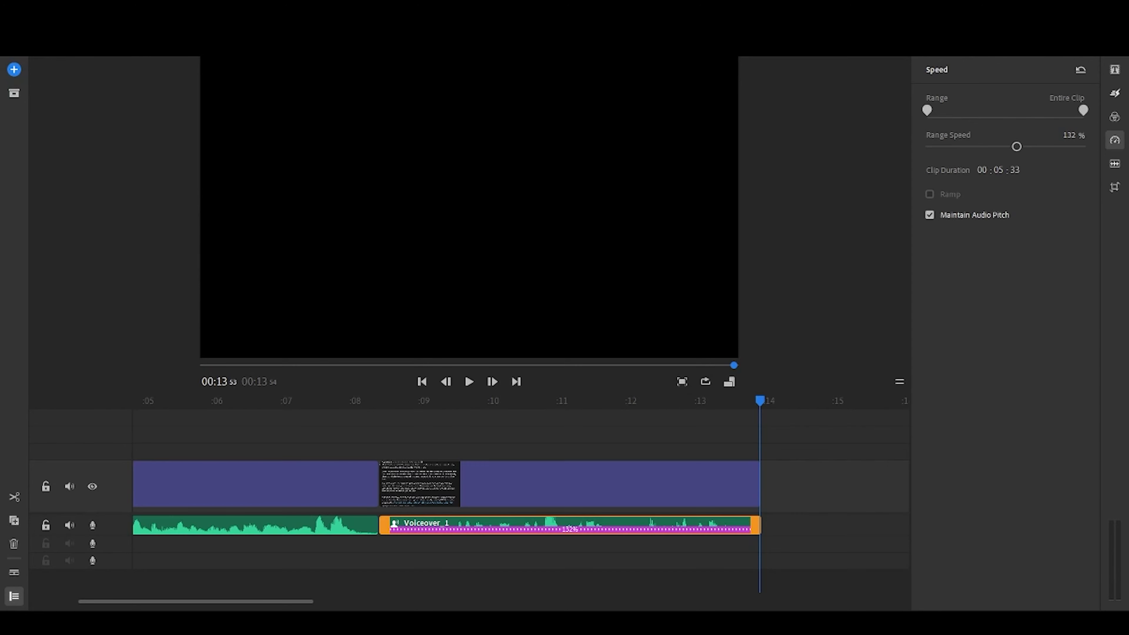
Choose Share from the File menu to export Sequence 01.mp4 locally.
key("alt+f")
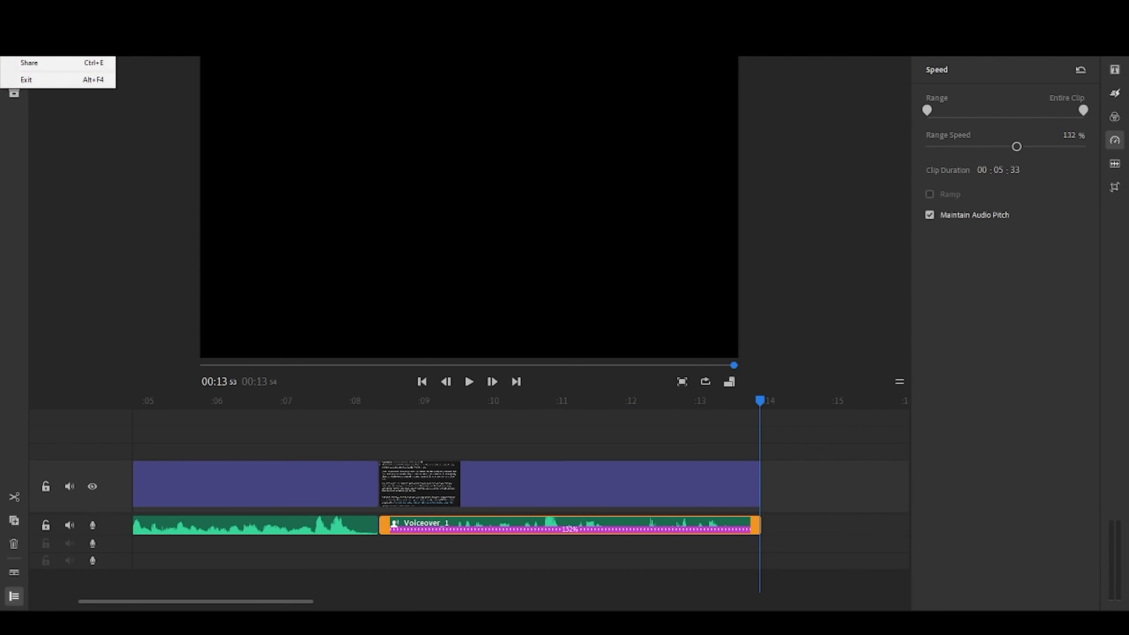
left_click(44, 66)
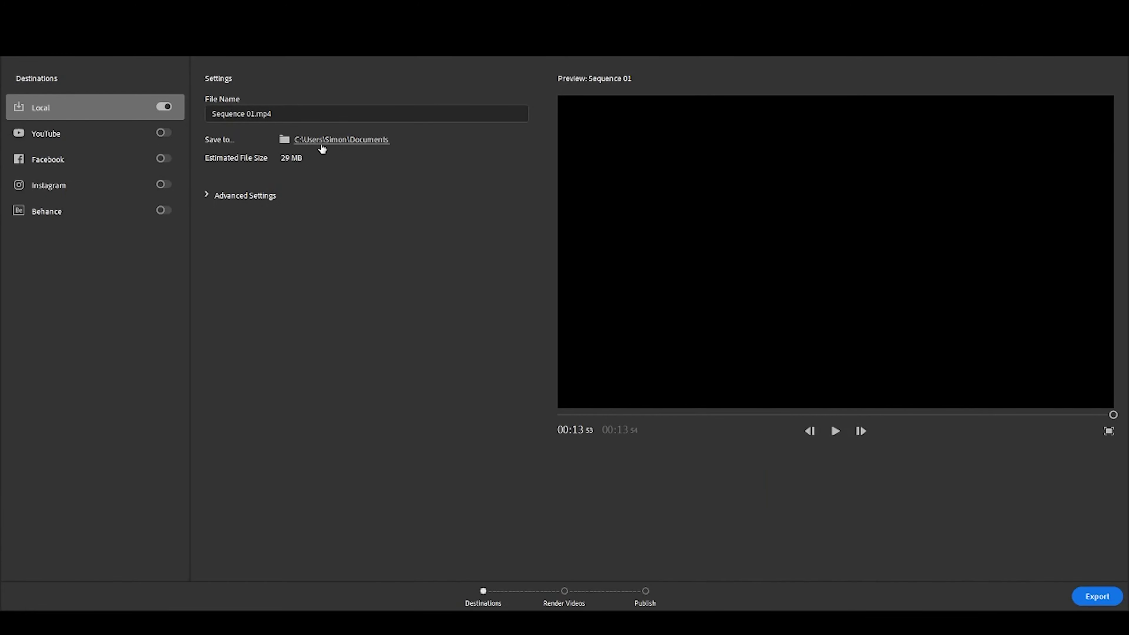